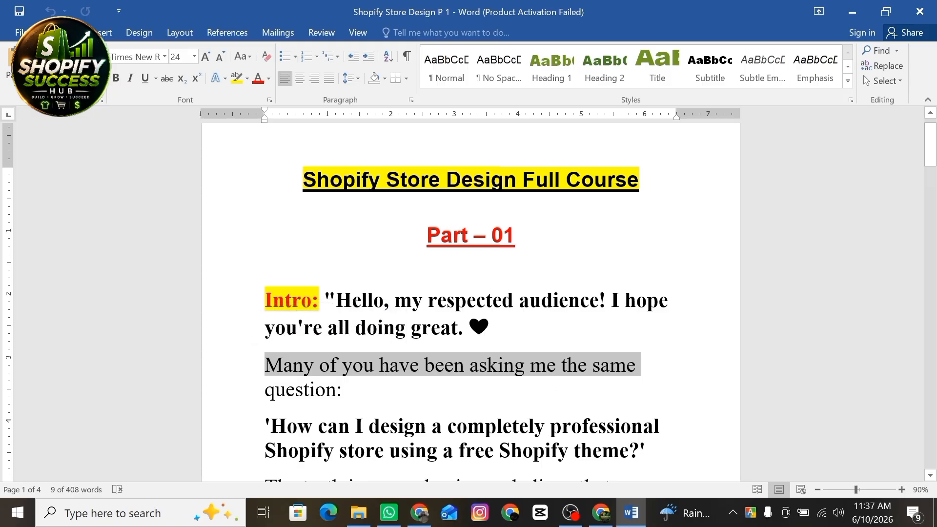
Step: Read the document's introduction from the audience's question through the paragraph on building a premium-quality store with a free theme
left_click(239, 392)
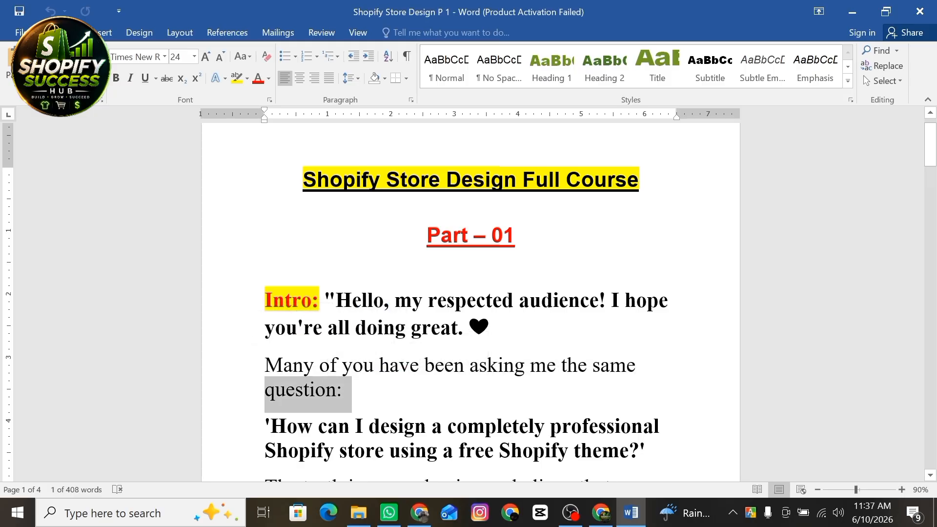
key("Right")
left_click_drag(265, 426, 631, 426)
scroll(471, 303, "down", 3)
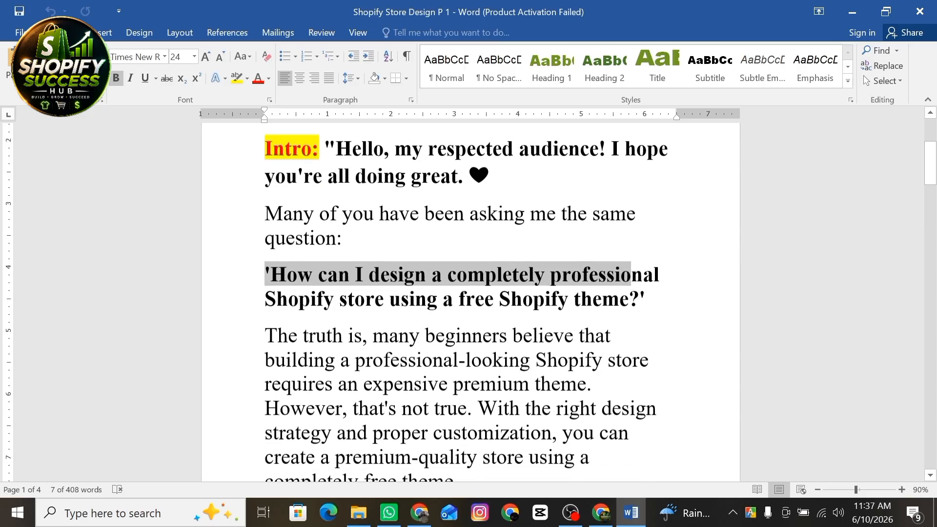
left_click_drag(265, 334, 575, 389)
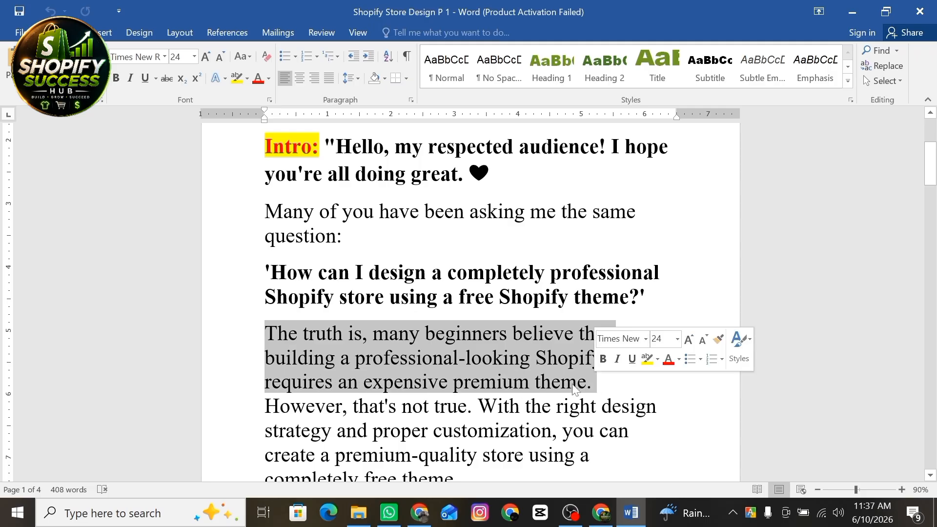
left_click_drag(265, 406, 552, 430)
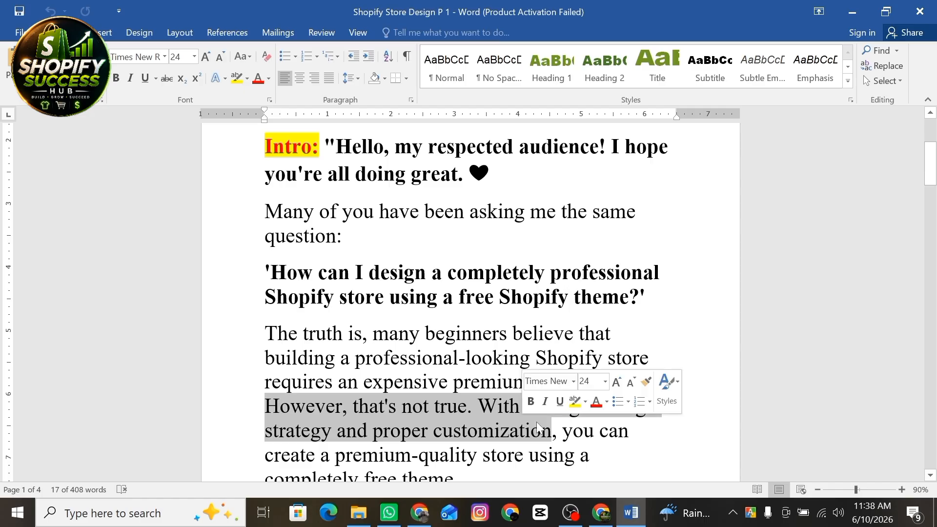
scroll(552, 430, "down", 2)
left_click_drag(562, 338, 452, 387)
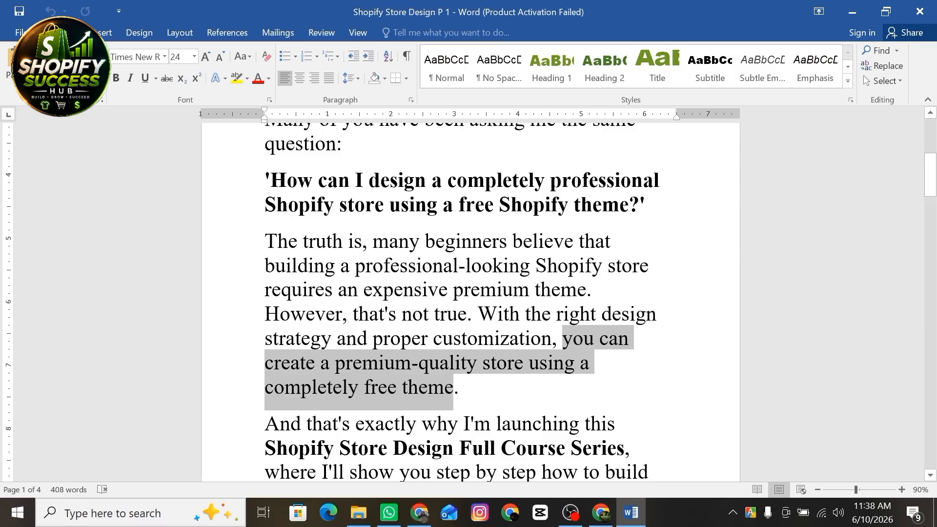
Step: Read the rest of the introduction, covering the course series, Part 1, and the Dropshipping and Print-on-Demand paragraph
scroll(453, 387, "down", 5)
left_click_drag(265, 178, 365, 202)
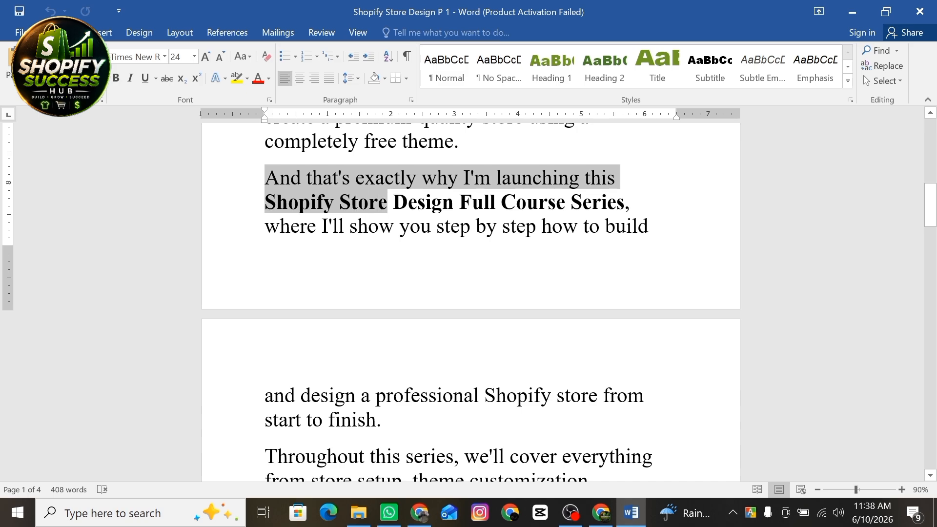
left_click_drag(388, 201, 391, 421)
scroll(391, 421, "down", 5)
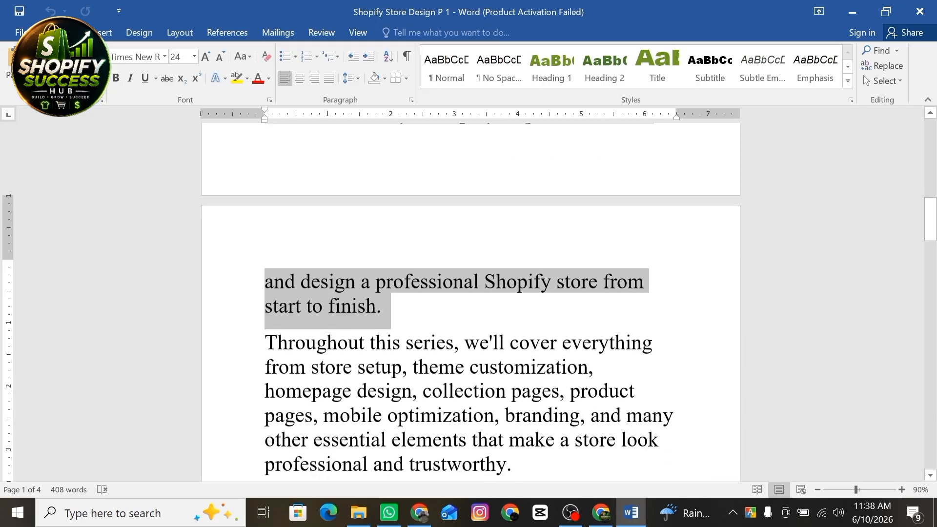
left_click_drag(265, 180, 404, 301)
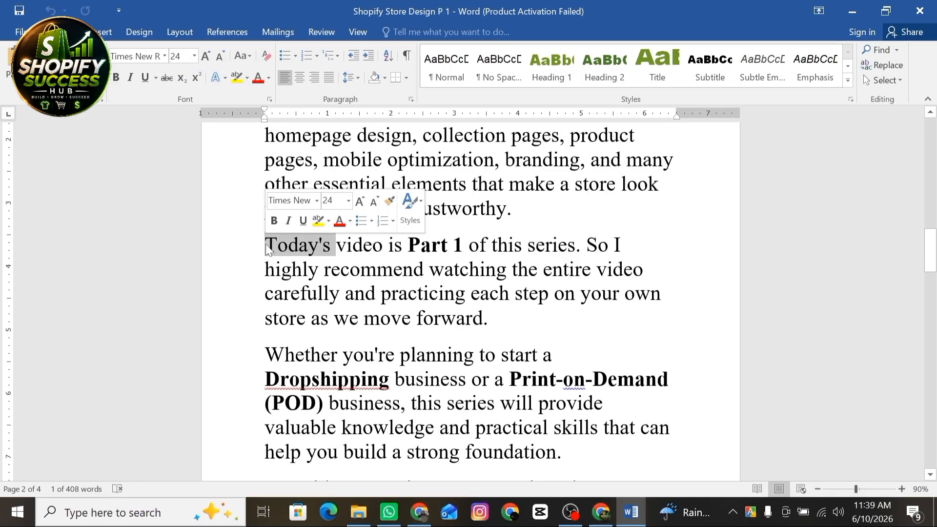
left_click(267, 246)
left_click_drag(267, 246, 556, 329)
scroll(537, 324, "down", 3)
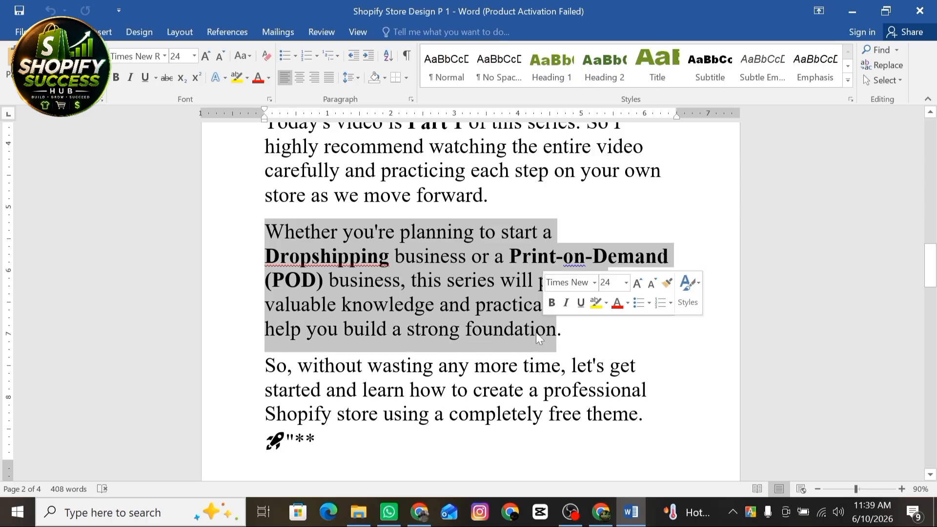
scroll(556, 328, "down", 1)
Step: Review the lesson questions on store creation, settings, policies and adding a theme, plus the introduction's closing paragraph
left_click_drag(265, 178, 542, 179)
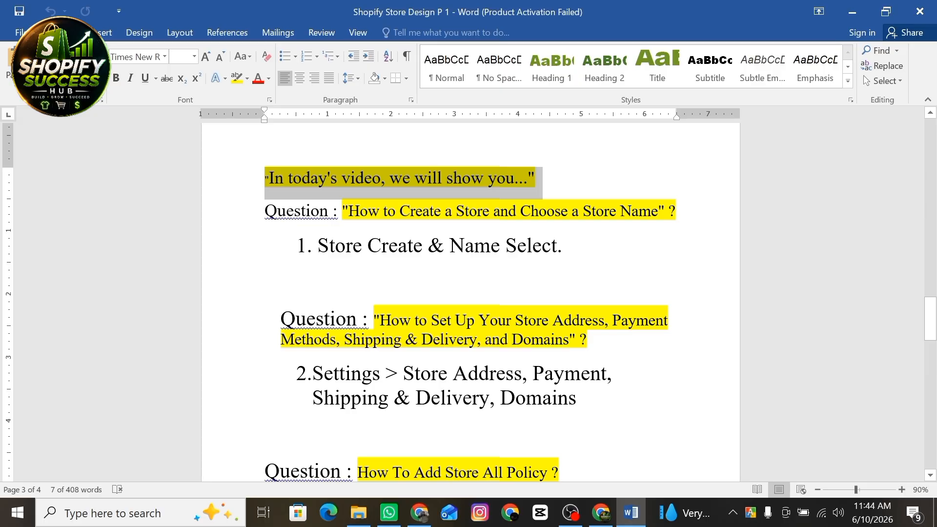
left_click_drag(342, 211, 691, 214)
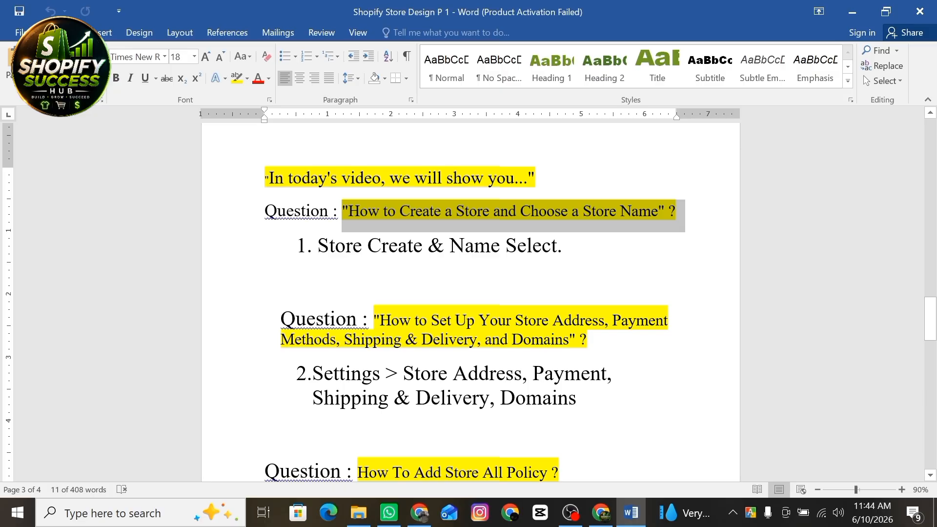
left_click(314, 320)
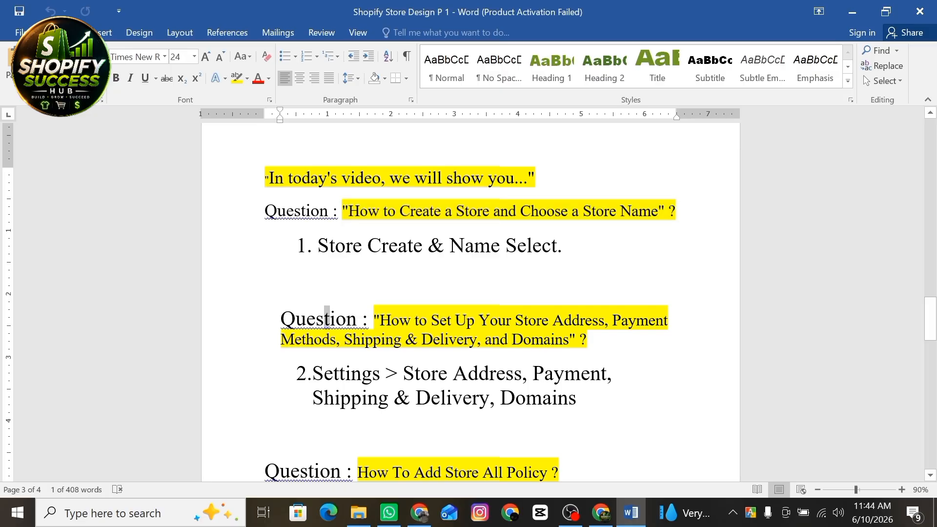
left_click_drag(373, 320, 596, 341)
scroll(469, 293, "down", 2)
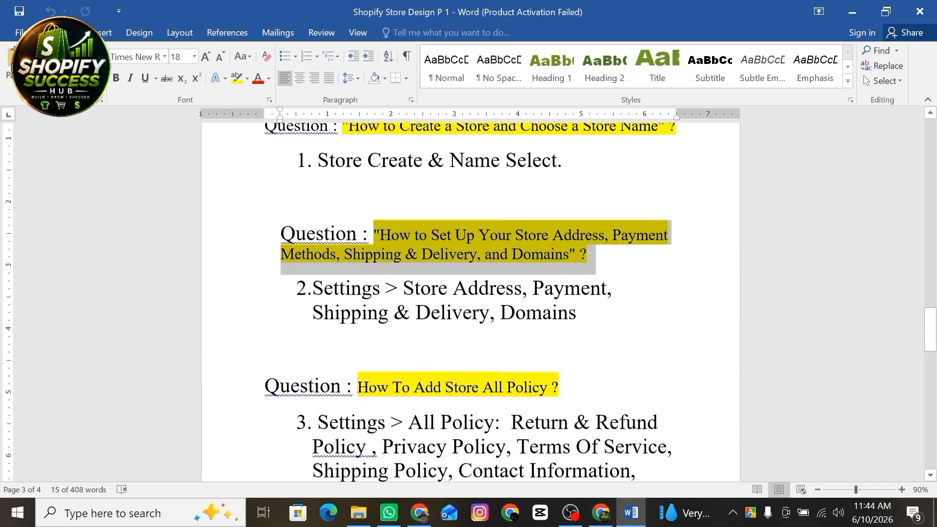
scroll(469, 293, "down", 2)
left_click_drag(358, 320, 567, 320)
scroll(567, 320, "down", 4)
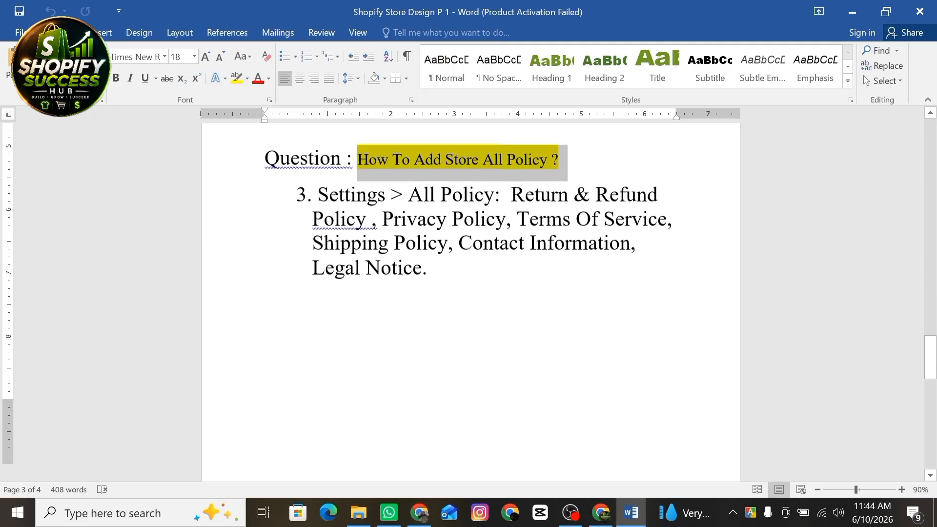
scroll(468, 293, "down", 8)
left_click(358, 273)
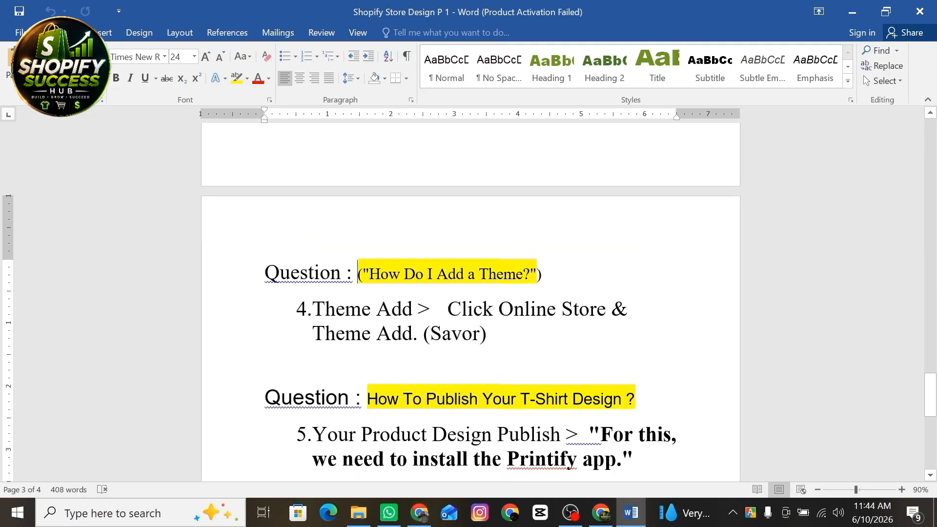
left_click_drag(358, 273, 539, 273)
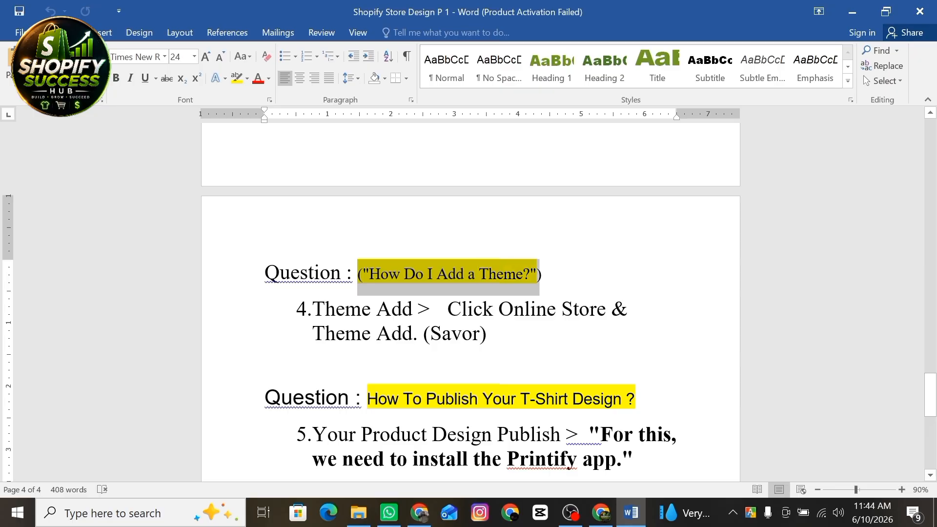
left_click_drag(264, 250, 452, 323)
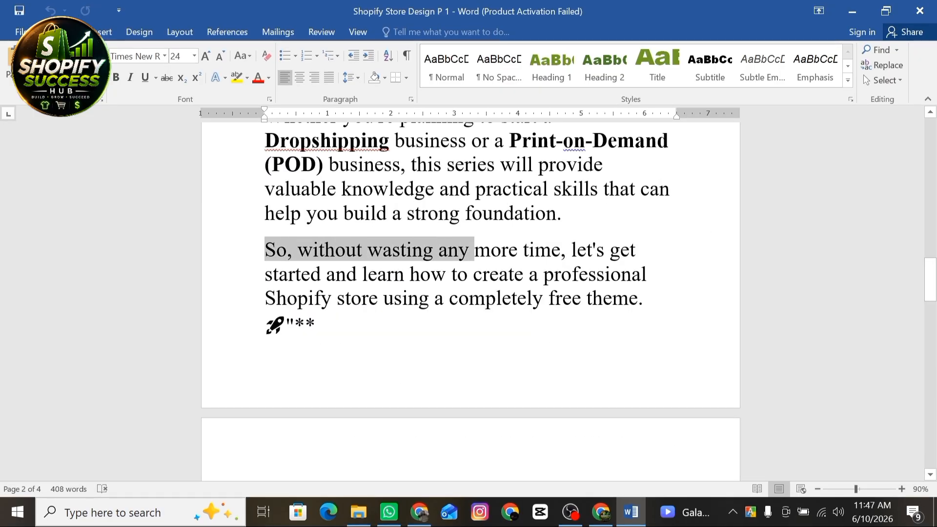
scroll(451, 323, "down", 3)
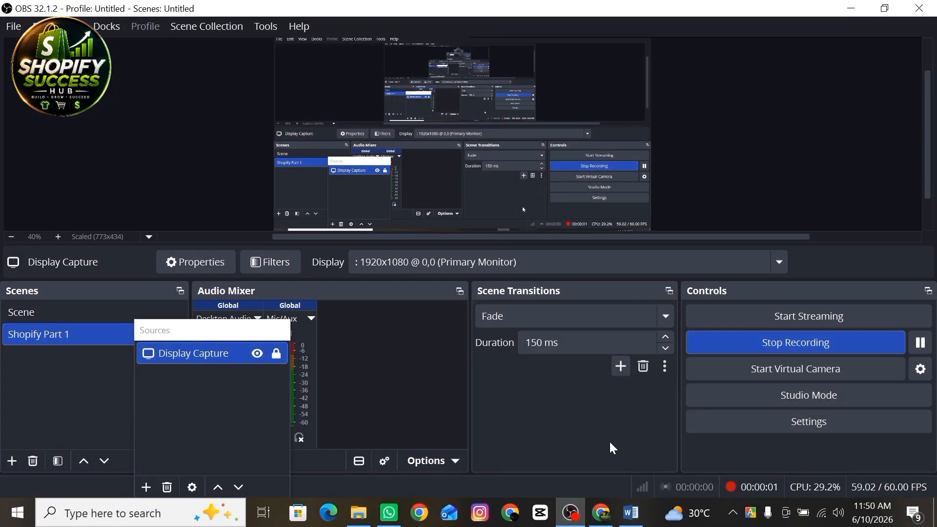
Step: Switch to Chrome, maximize its window, and open the Stores page from Shopify Partners
left_click(415, 519)
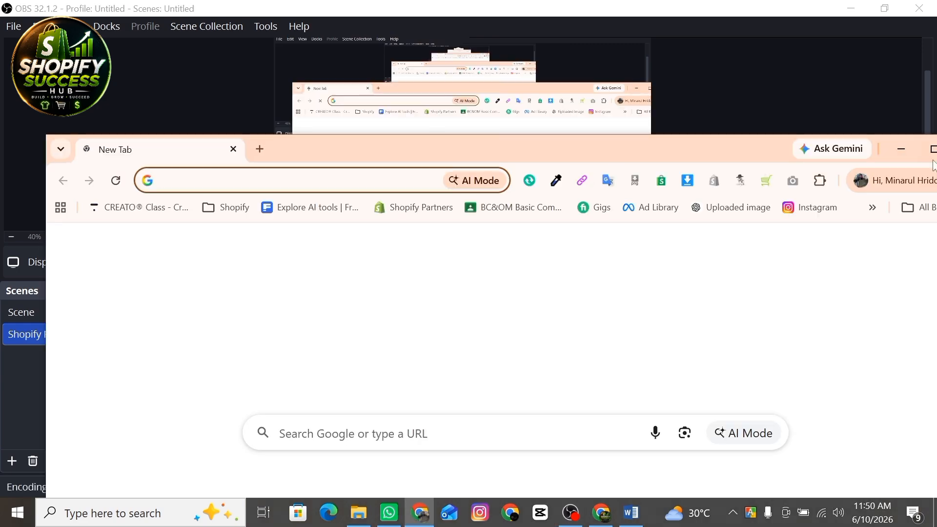
left_click(933, 151)
left_click(369, 75)
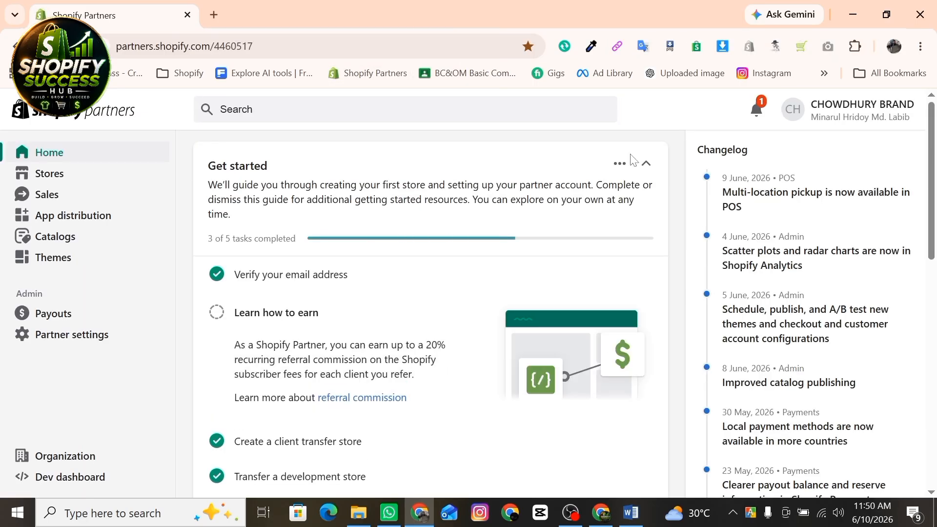
left_click(48, 180)
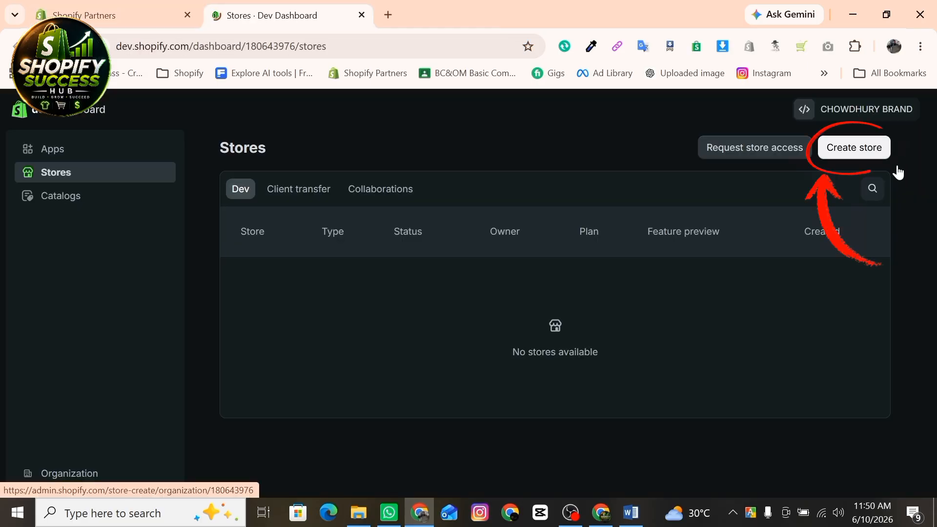
Step: Start creating a new store of the Client transfer type
left_click(843, 146)
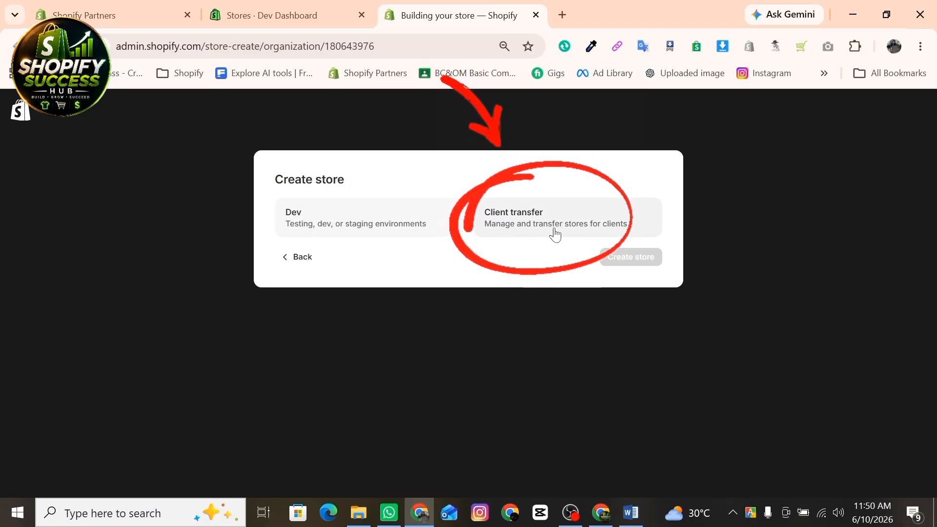
left_click(532, 220)
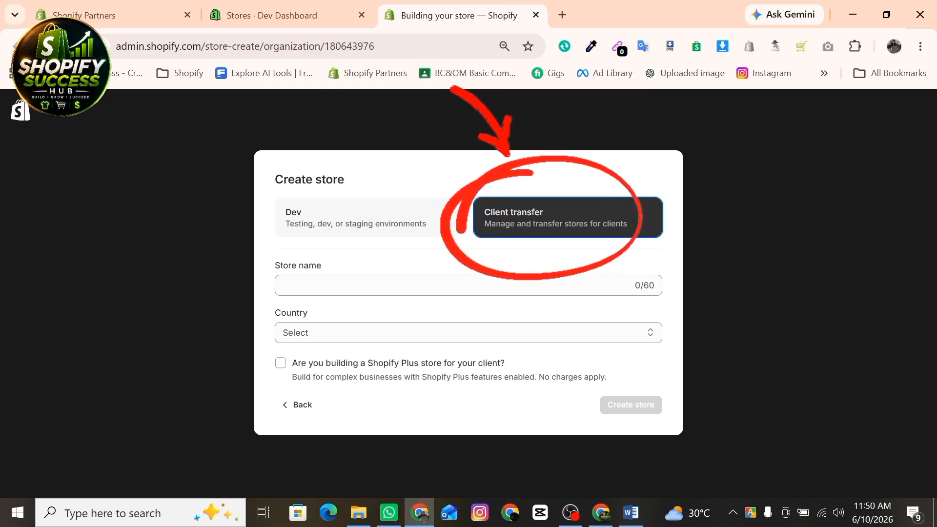
Step: Copy REEL LEGENDS from the Word document into the store name, without the leading parenthesis and space
left_click(380, 286)
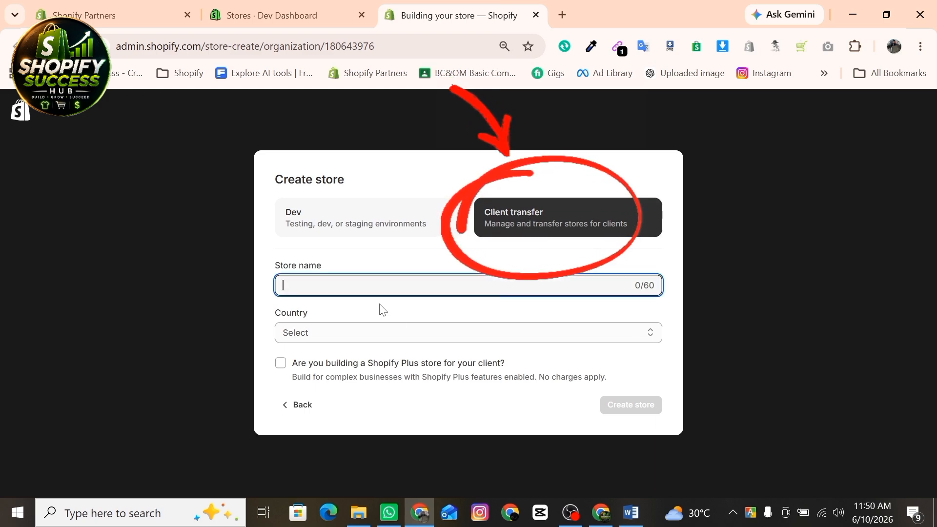
left_click(630, 513)
left_click_drag(568, 315, 409, 339)
key("ctrl+c")
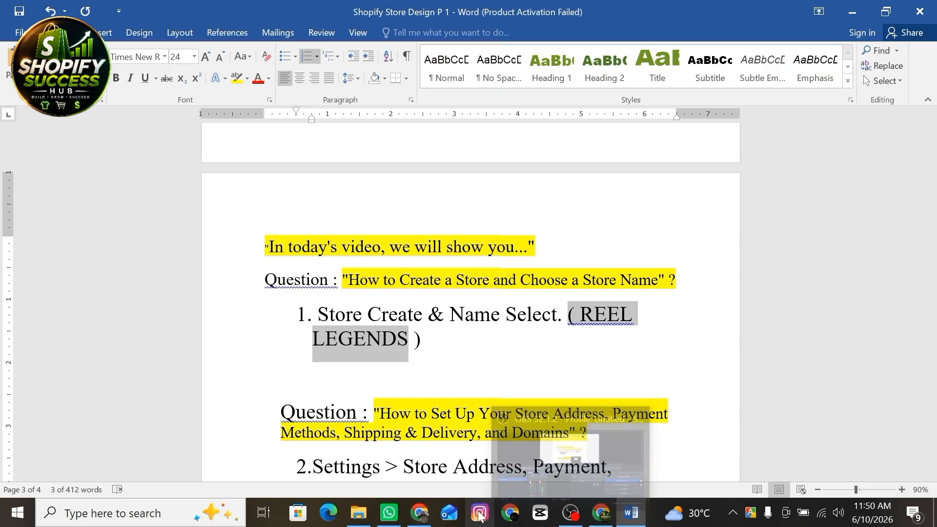
left_click(428, 522)
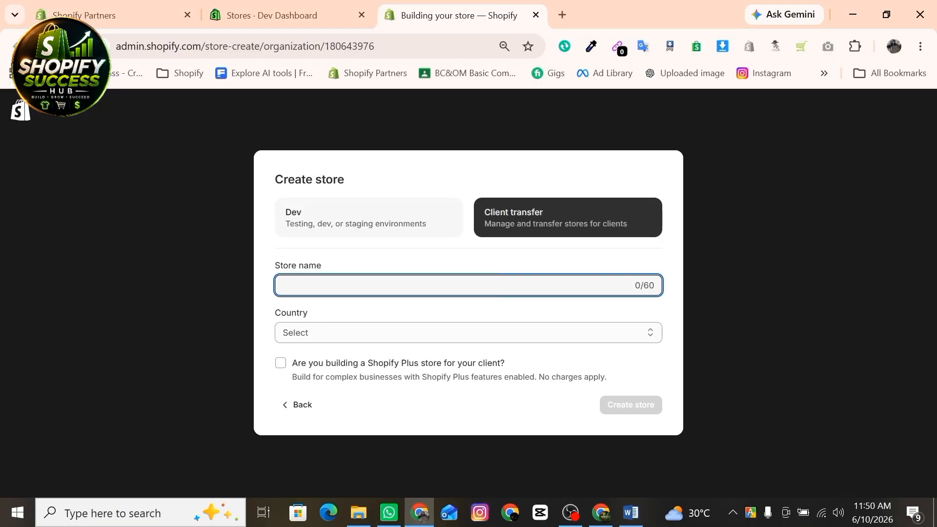
key("ctrl+v")
key("BackSpace")
key("BackSpace")
Step: Set the store's country to United States
left_click(336, 337)
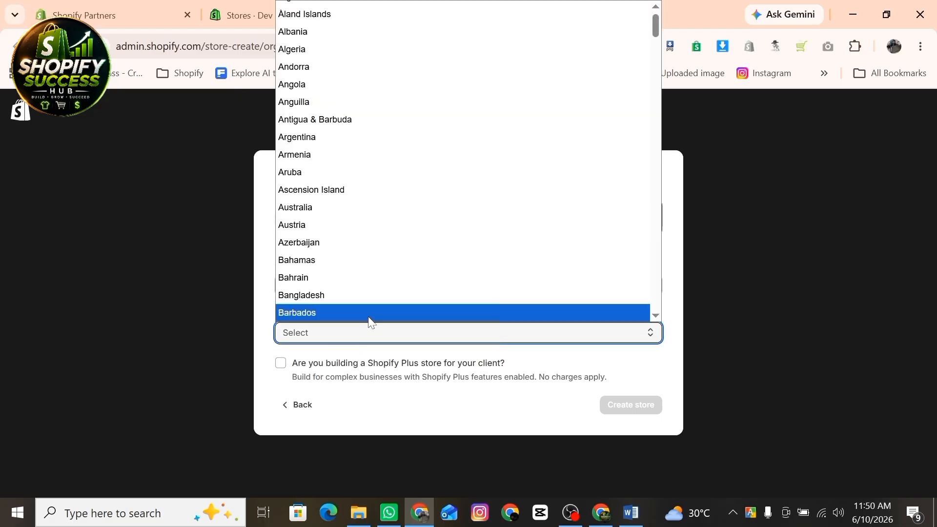
scroll(366, 237, "down", 15)
scroll(366, 238, "down", 20)
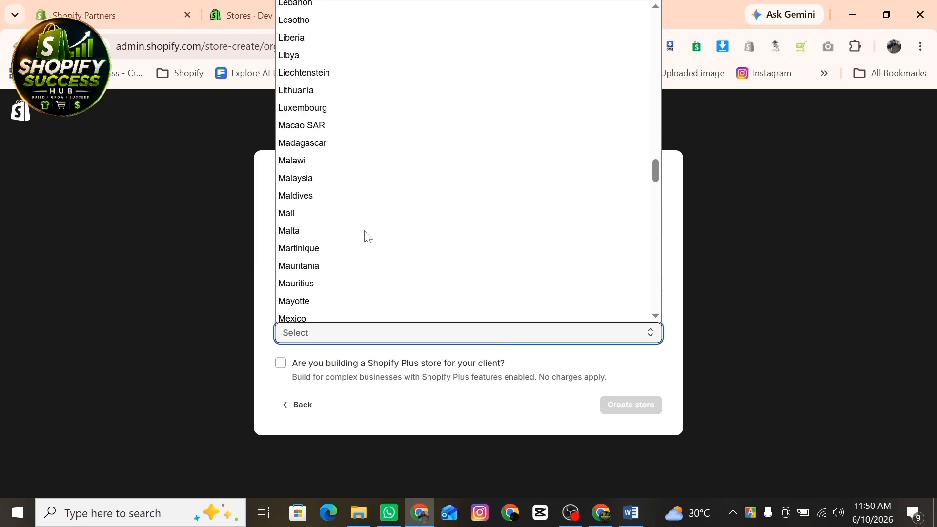
scroll(366, 236, "down", 14)
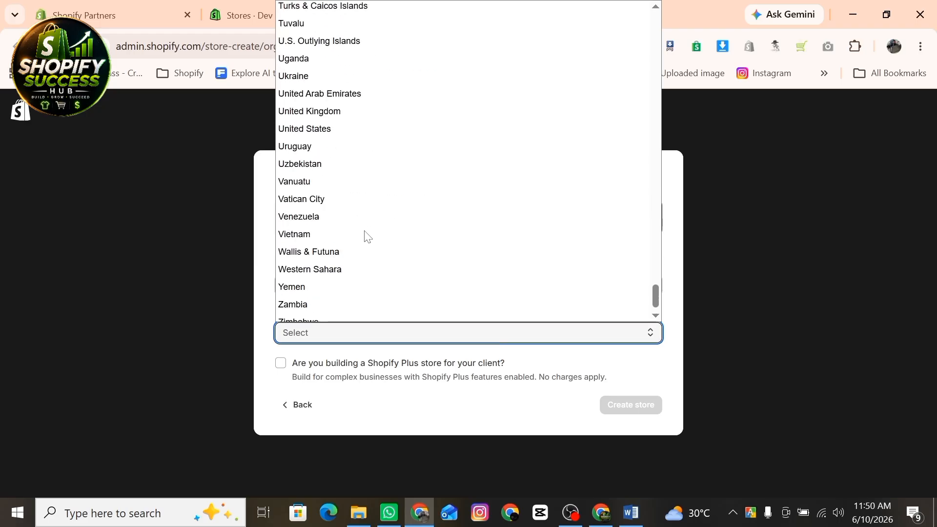
scroll(366, 237, "up", 3)
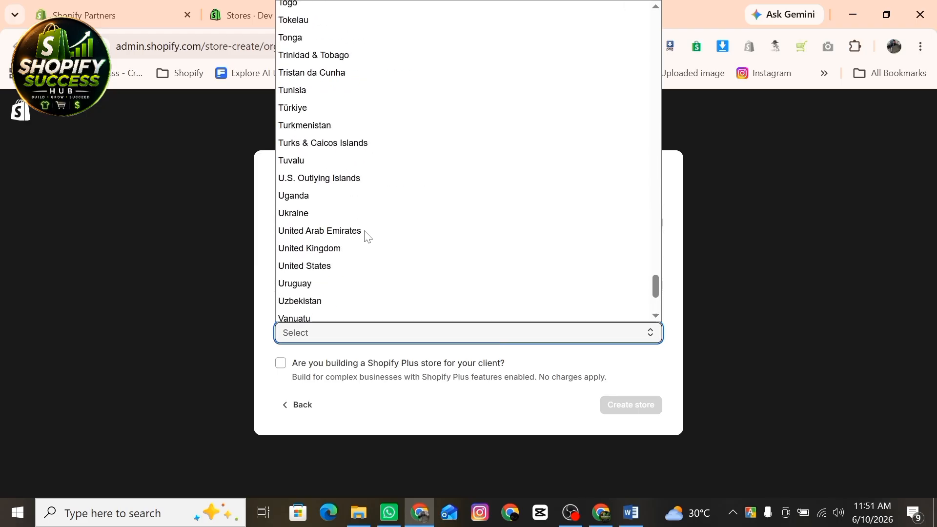
left_click(340, 264)
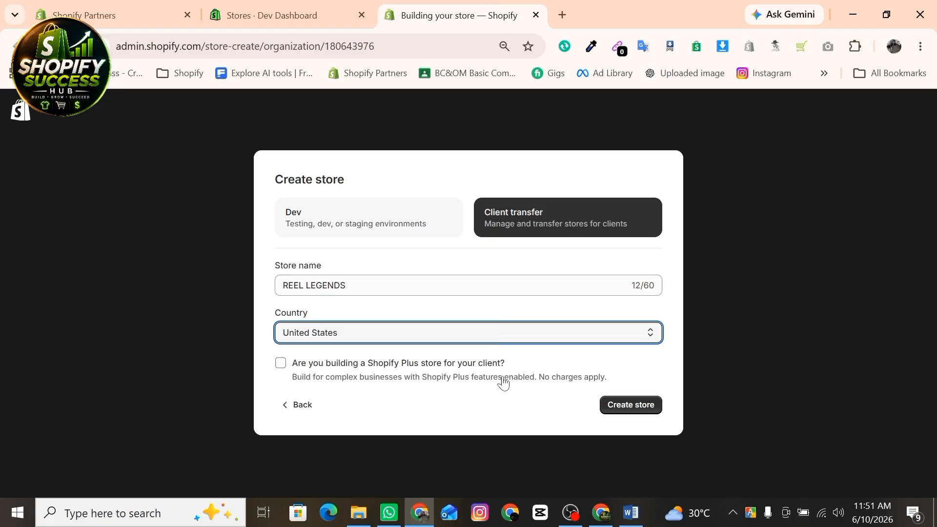
Step: Create the store and continue with the existing Shopify account to reach the store's admin home page
left_click(625, 412)
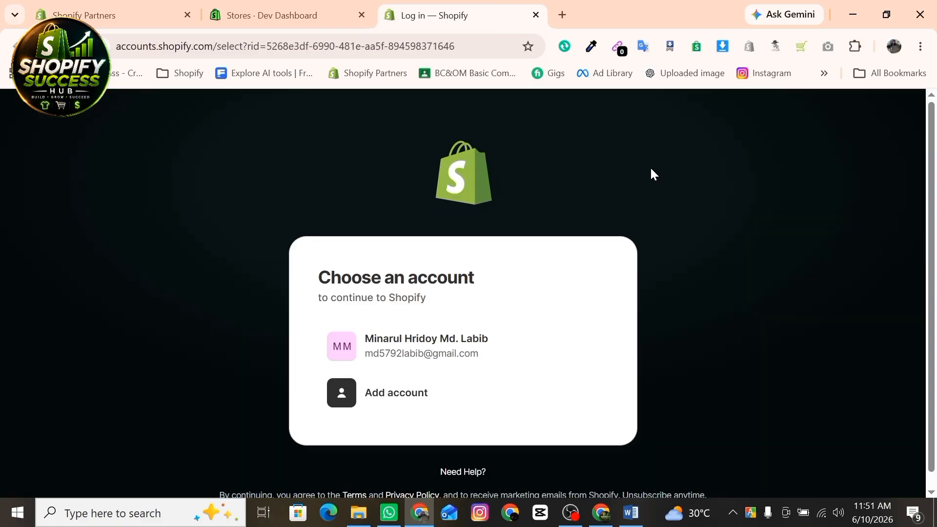
left_click(413, 351)
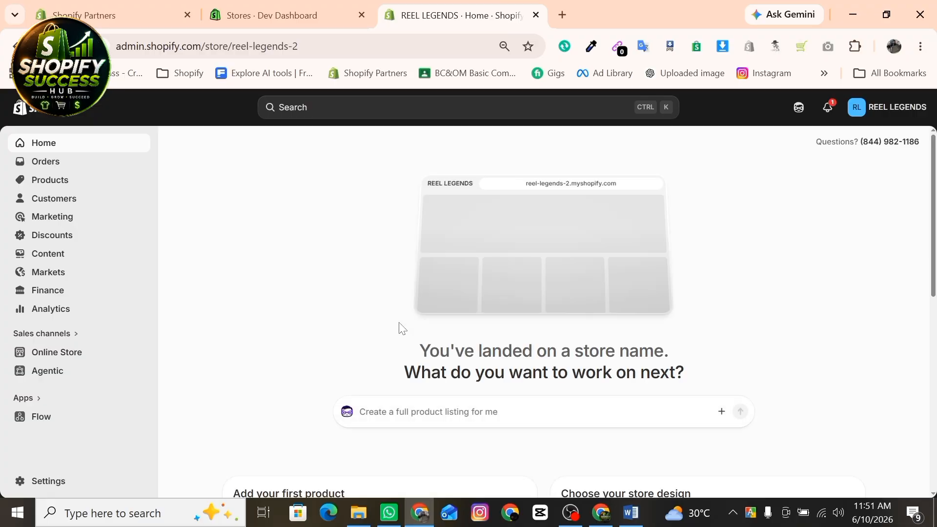
scroll(400, 328, "down", 3)
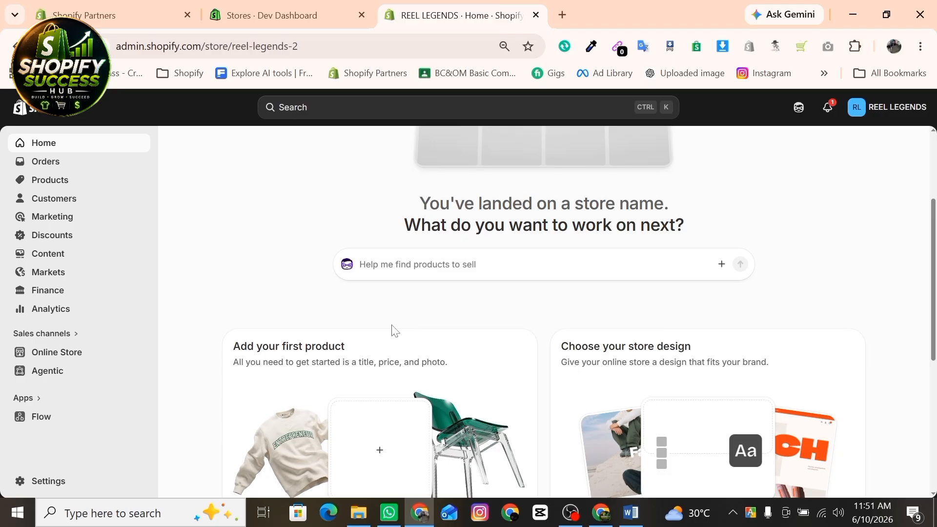
scroll(394, 328, "up", 3)
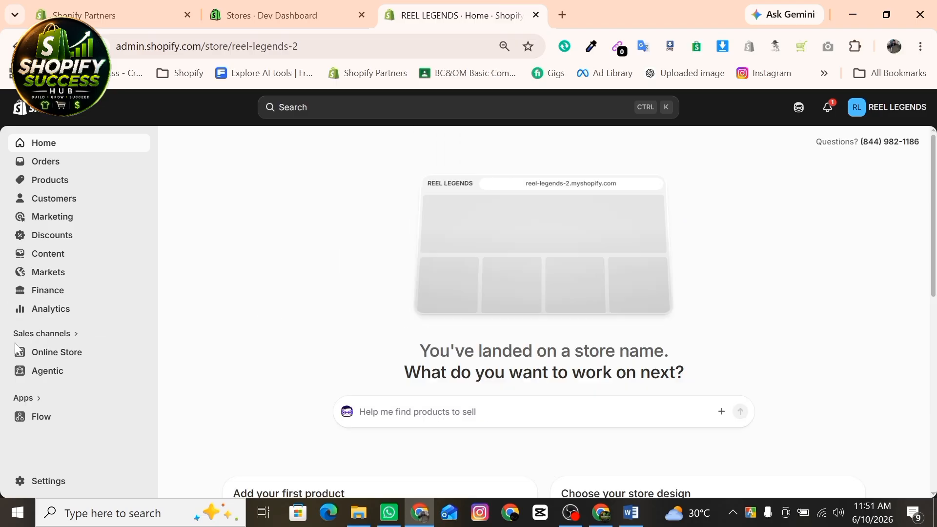
Step: View the Online Store section, return to Home, and select the Word outline's question about store address, payment, shipping and domains
left_click(66, 357)
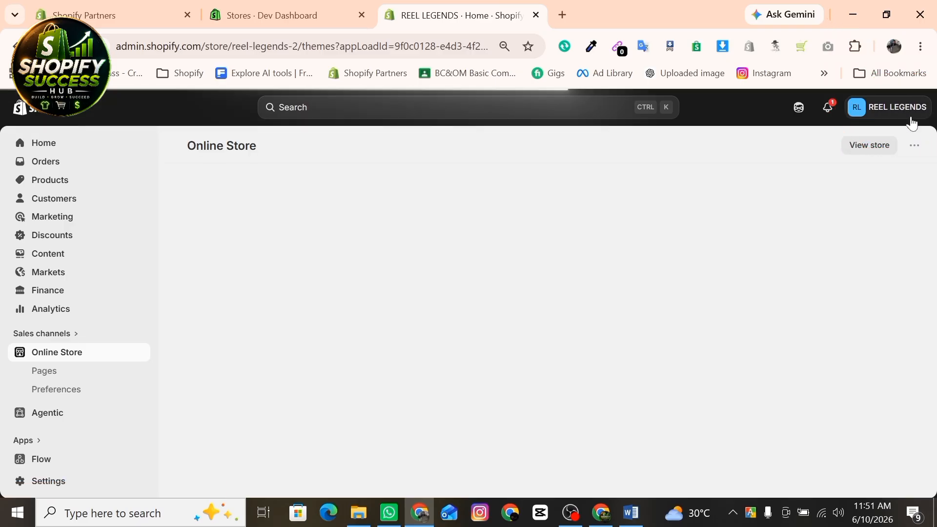
left_click(61, 151)
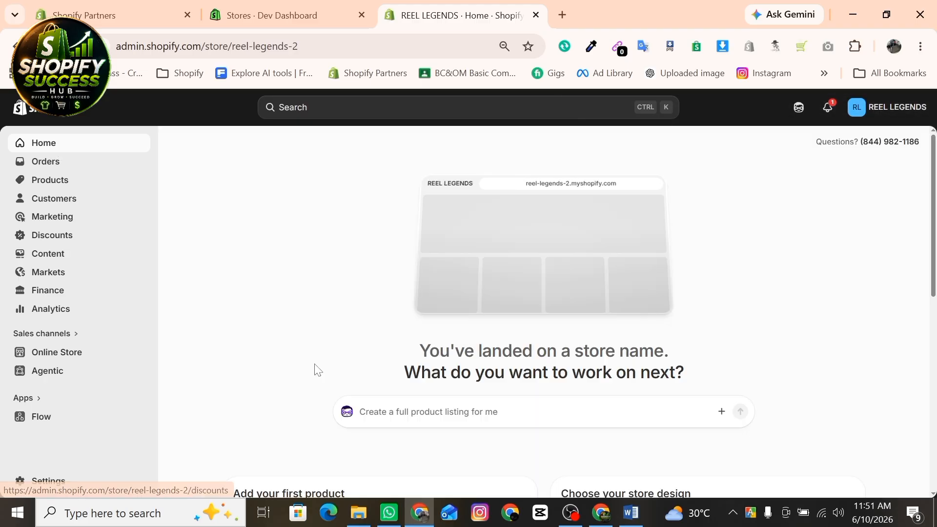
left_click(635, 515)
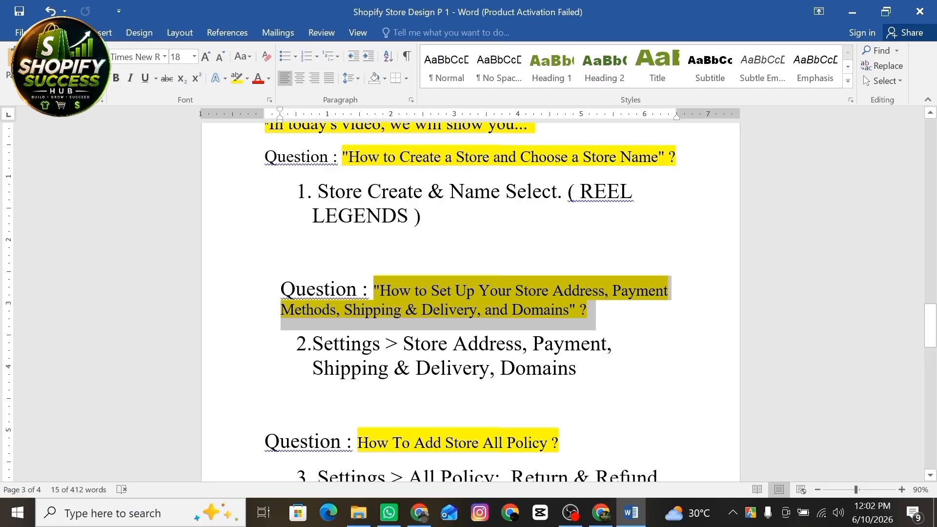
left_click_drag(363, 291, 593, 311)
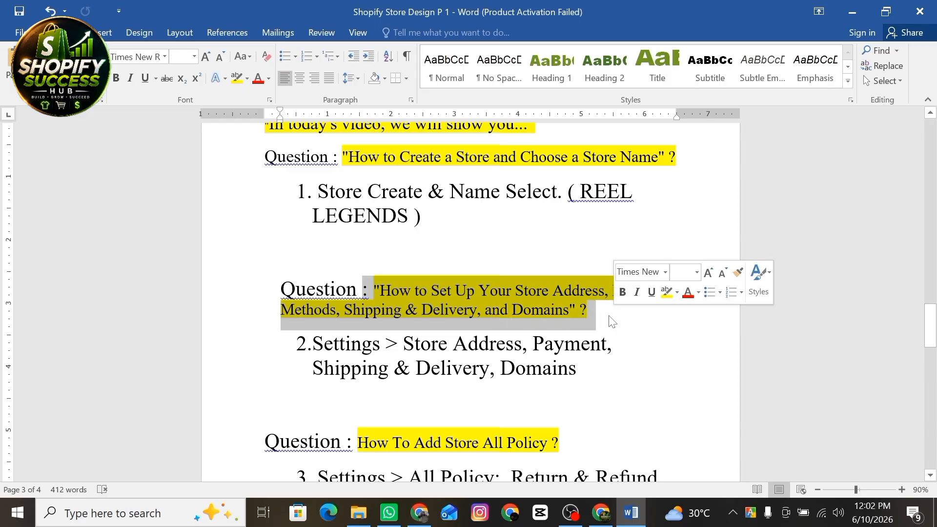
Step: Back in the browser, open the store address form from the general store settings and close it without changes
left_click(429, 511)
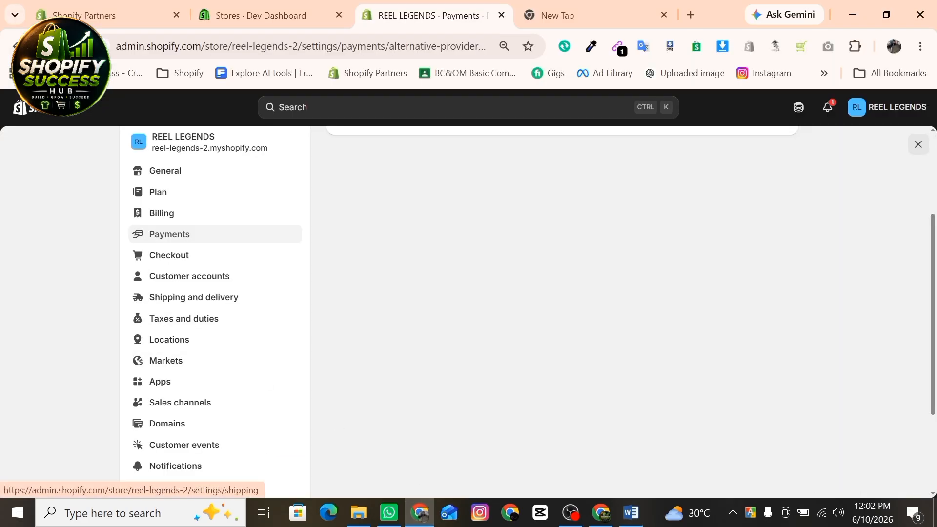
left_click(918, 144)
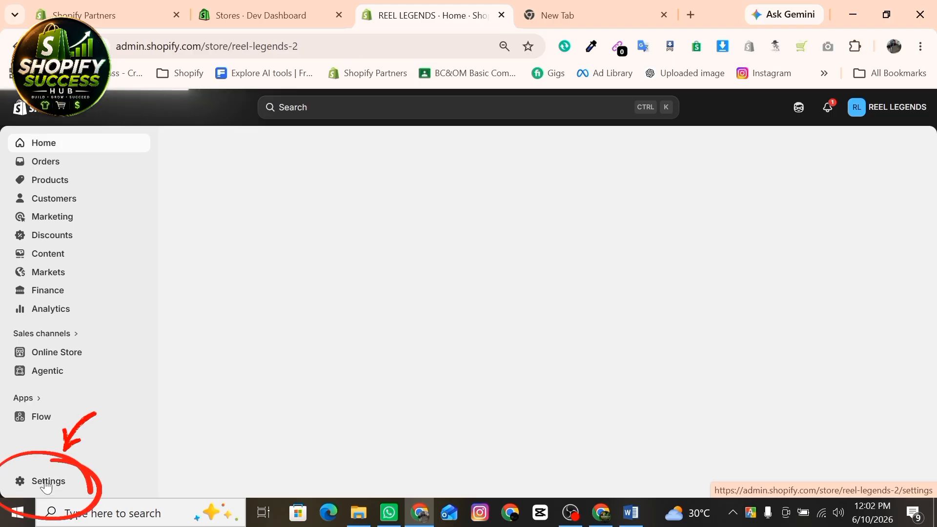
left_click(74, 474)
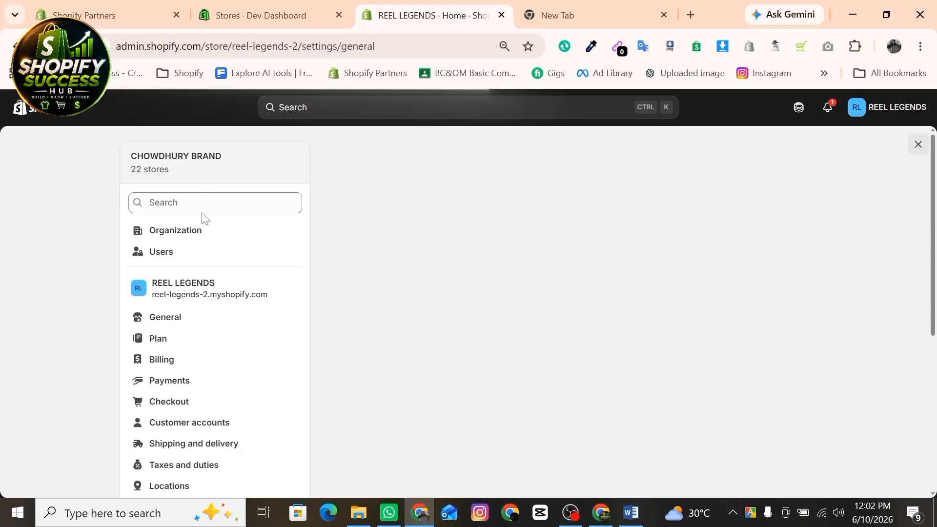
scroll(425, 313, "down", 2)
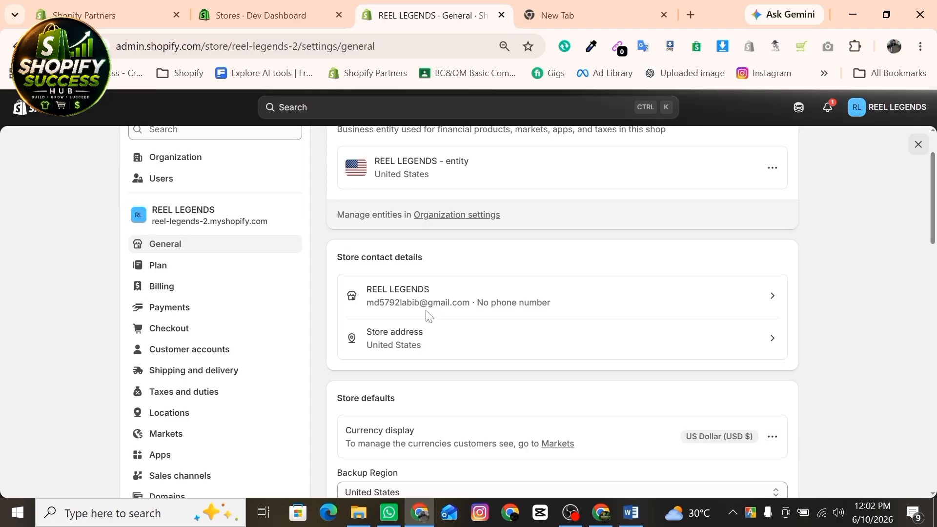
scroll(426, 311, "down", 2)
left_click(418, 265)
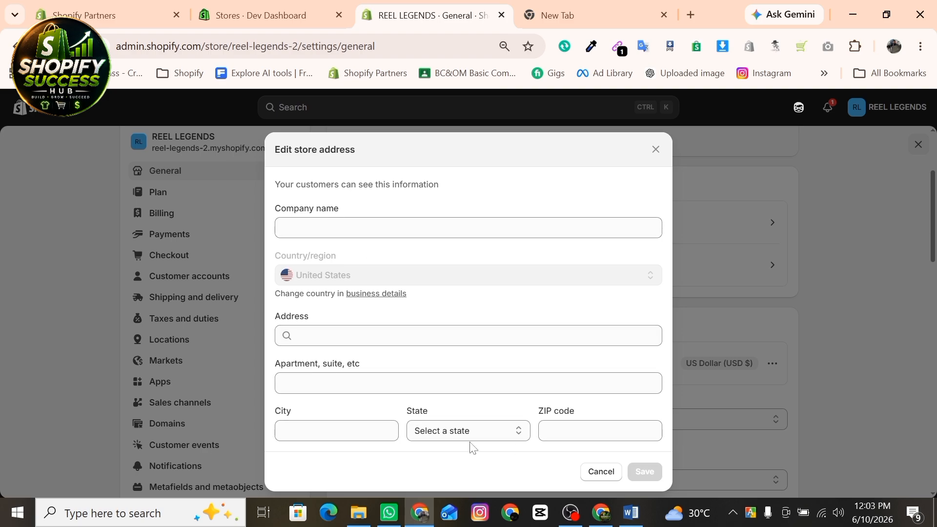
left_click(600, 471)
Step: Review the store defaults, including the default weight unit options, and the order ID format in the general settings
scroll(463, 436, "down", 3)
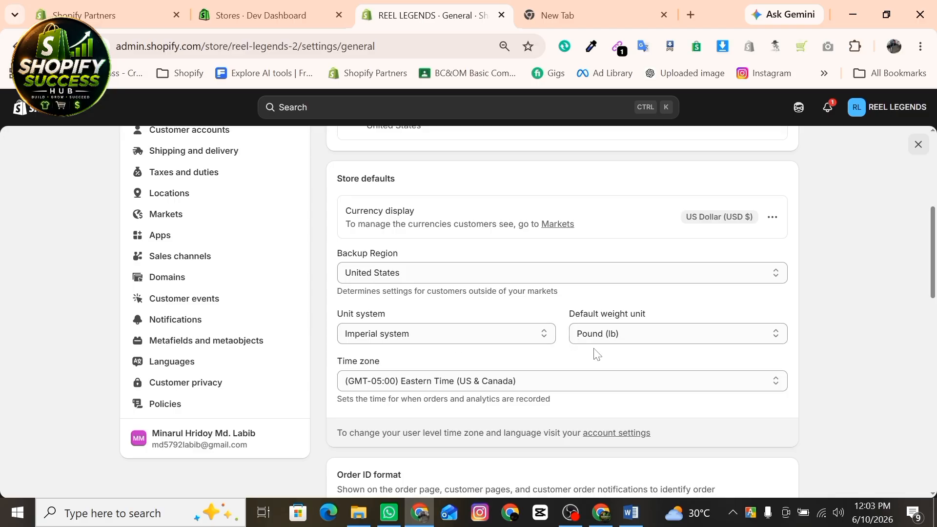
left_click(640, 334)
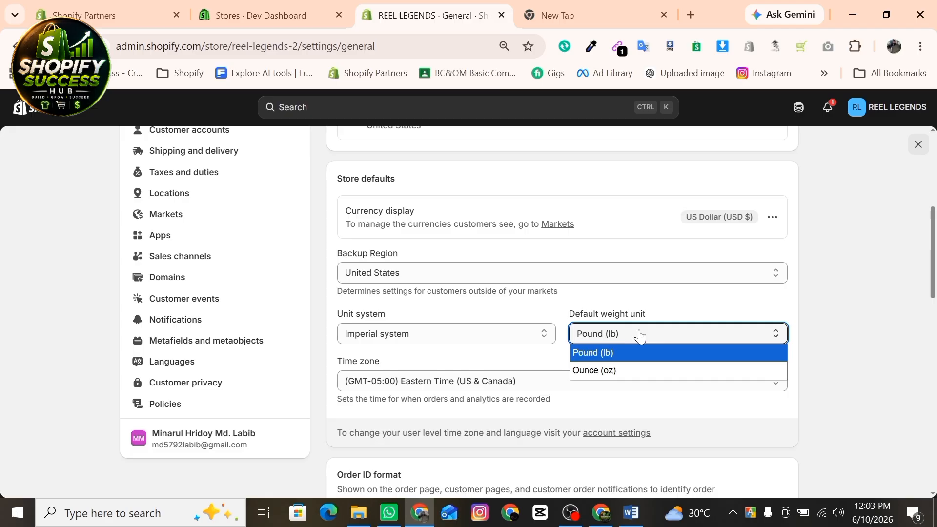
left_click(640, 334)
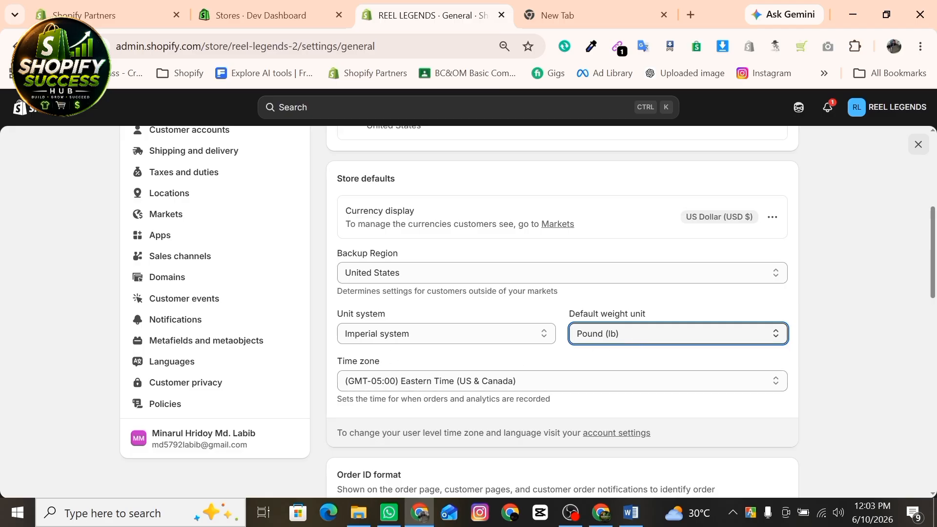
scroll(469, 388, "down", 3)
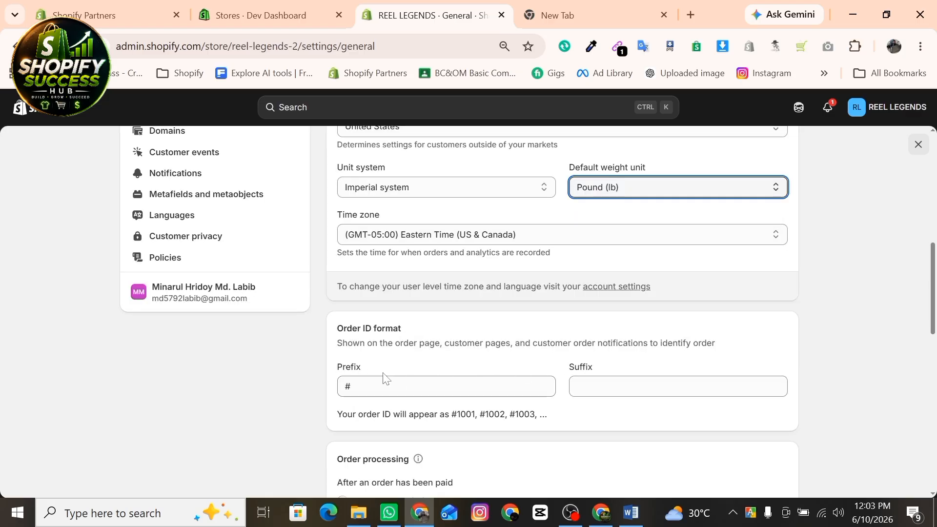
scroll(384, 378, "up", 6)
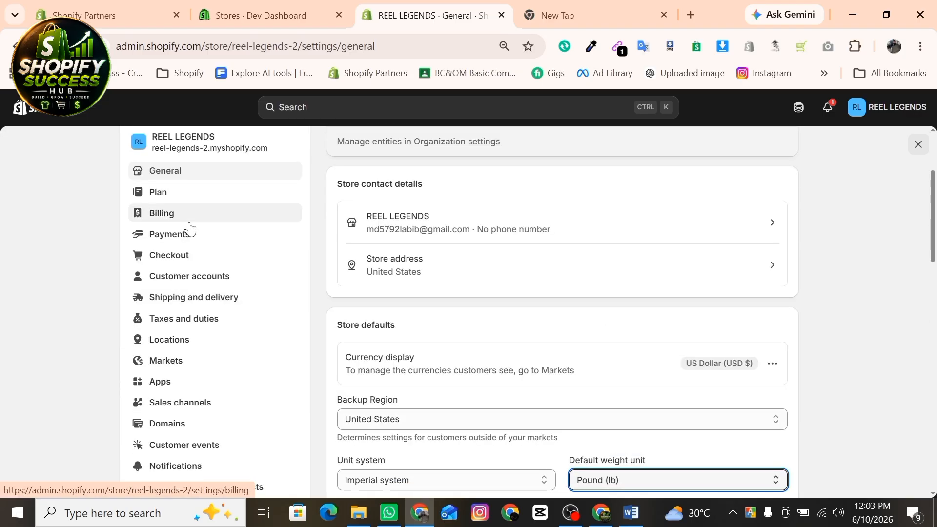
Step: Search for Paypal among the payment methods, select Lay-Buy Powered By PayPal, and open the PUT IT ON LAY-BUY provider page
left_click(176, 245)
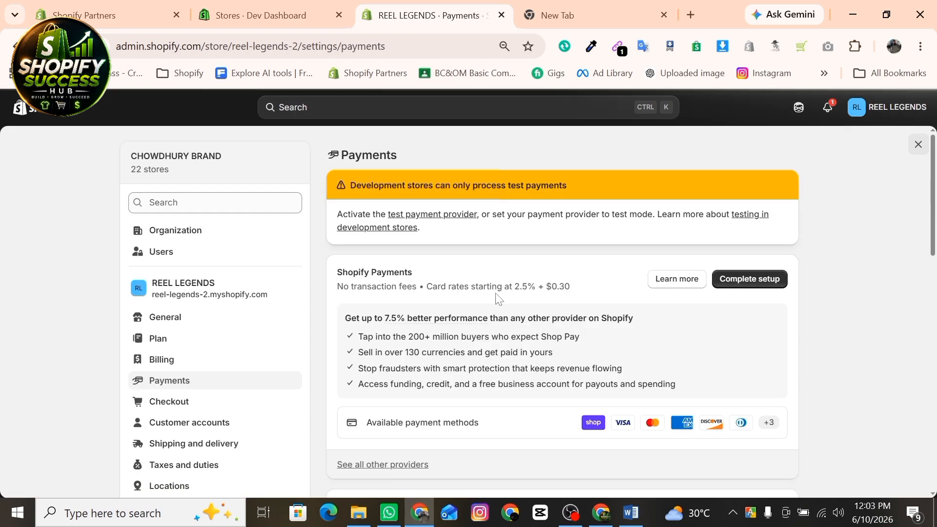
scroll(478, 288, "down", 3)
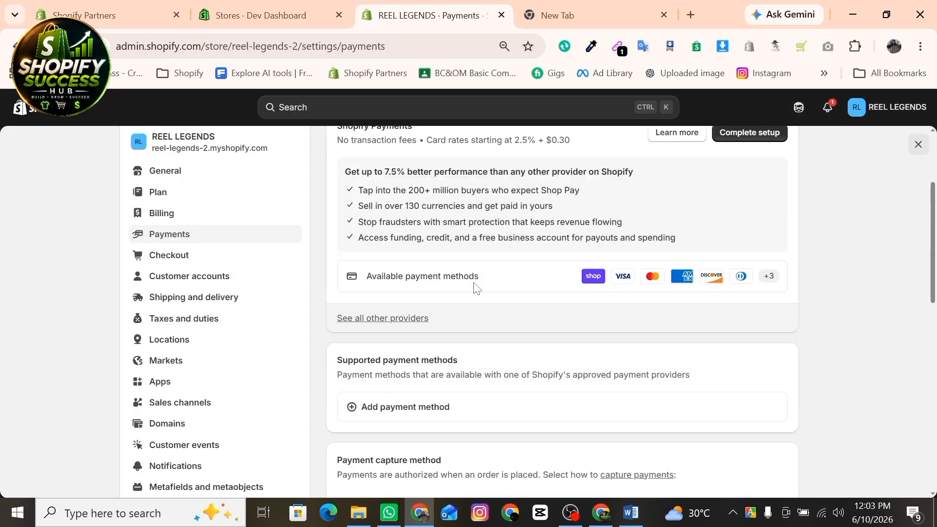
left_click(413, 408)
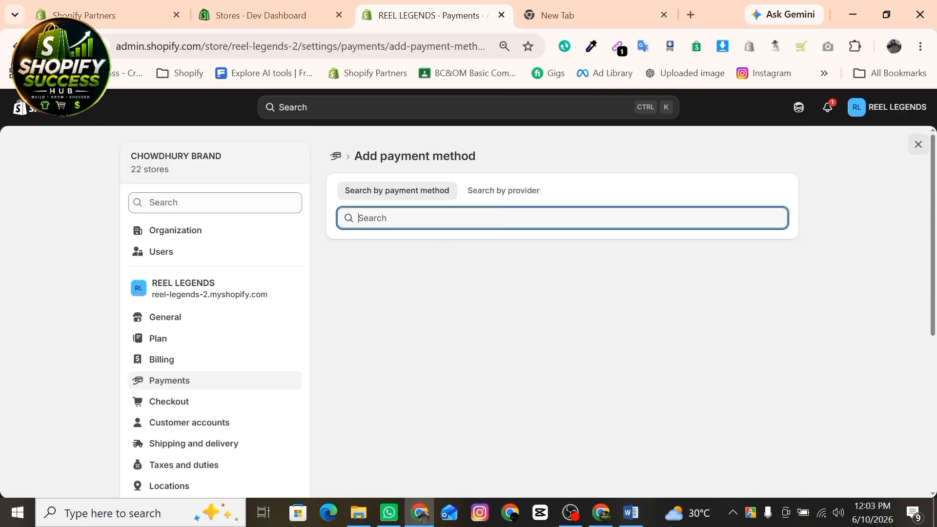
type("Paypal")
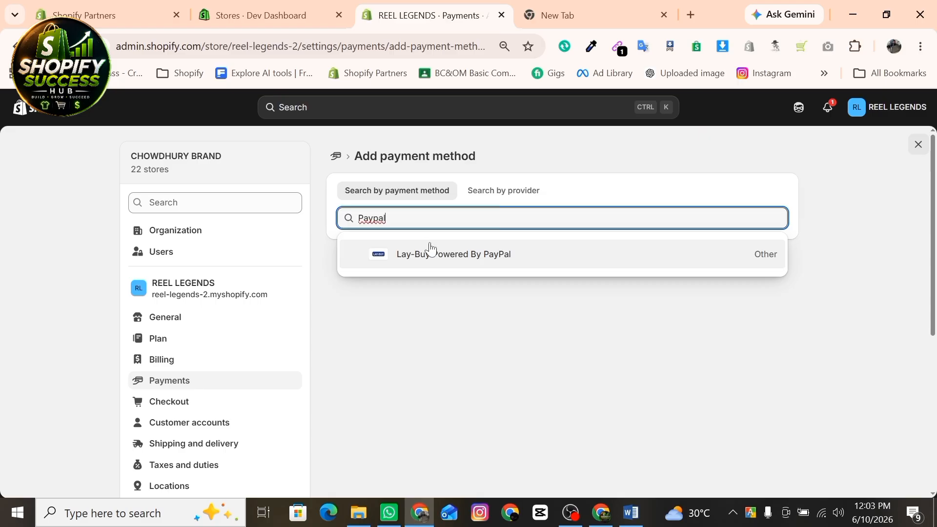
left_click(442, 263)
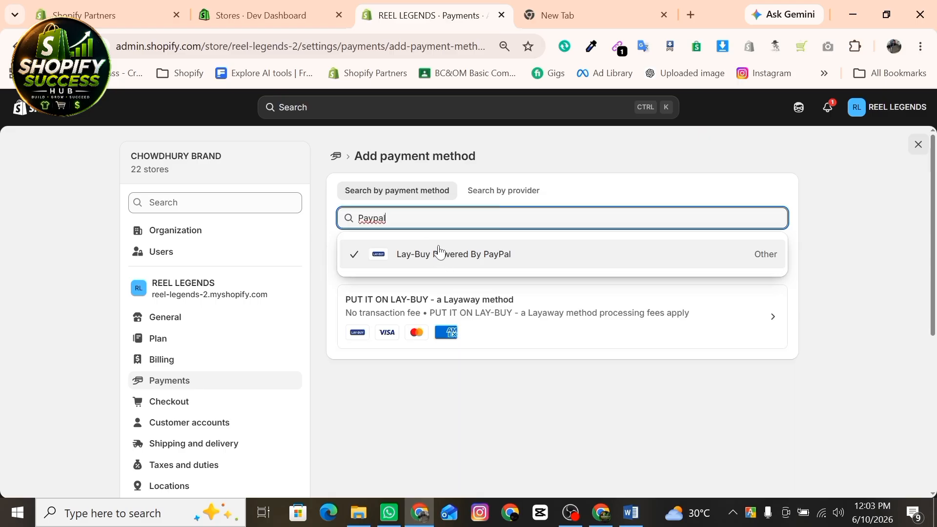
left_click(655, 321)
left_click(654, 319)
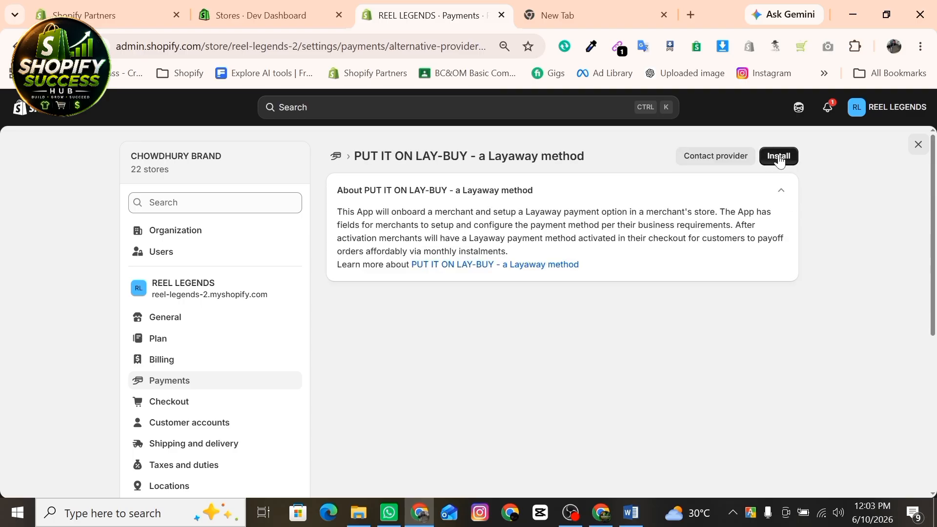
Step: Review the shipping and delivery settings and the form for changing the myshopify.com domain, leaving settings without changes
left_click(194, 443)
scroll(169, 389, "down", 4)
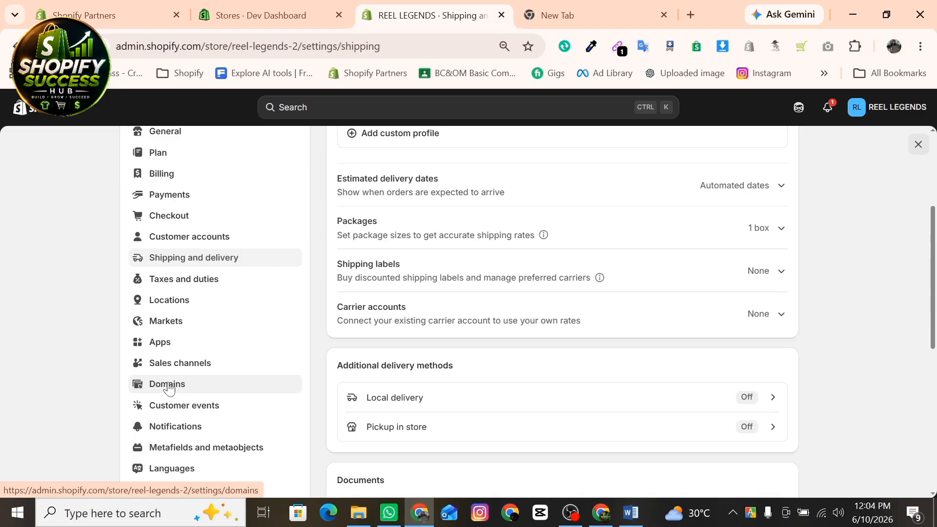
left_click(166, 388)
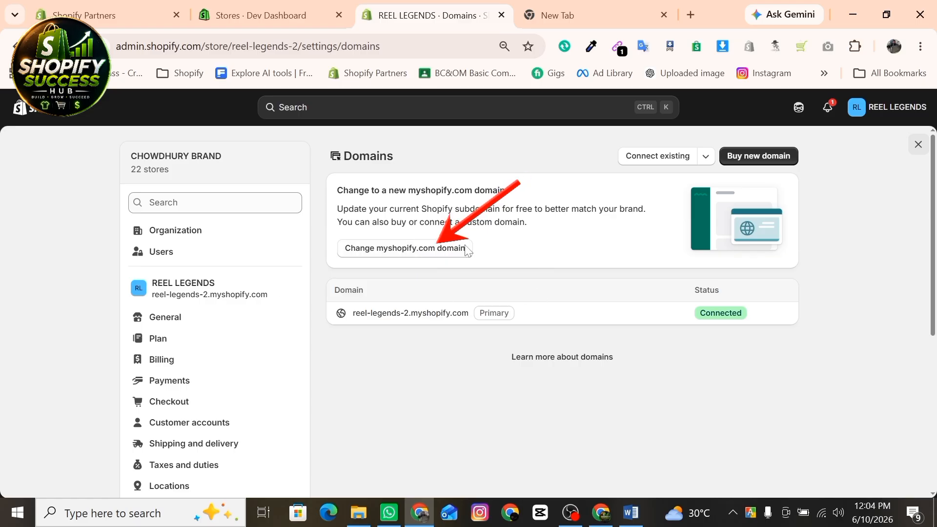
left_click(452, 250)
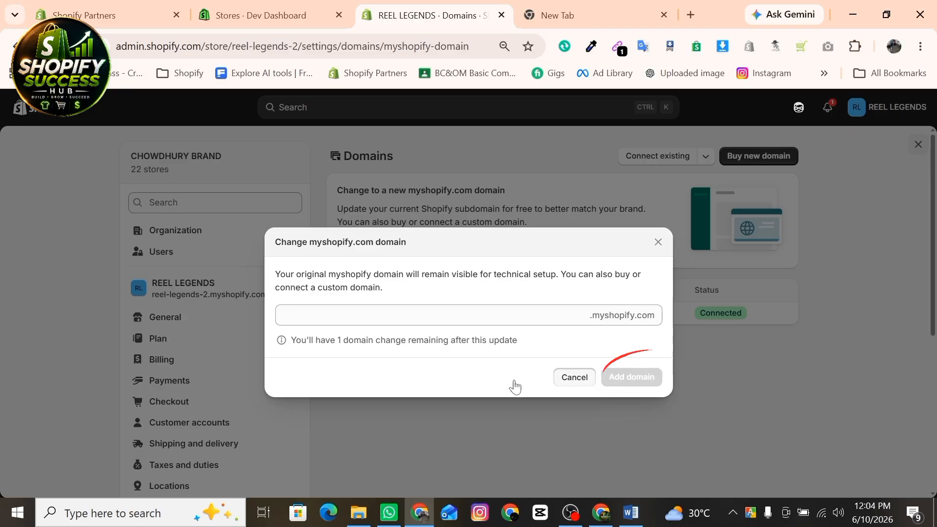
key("Escape")
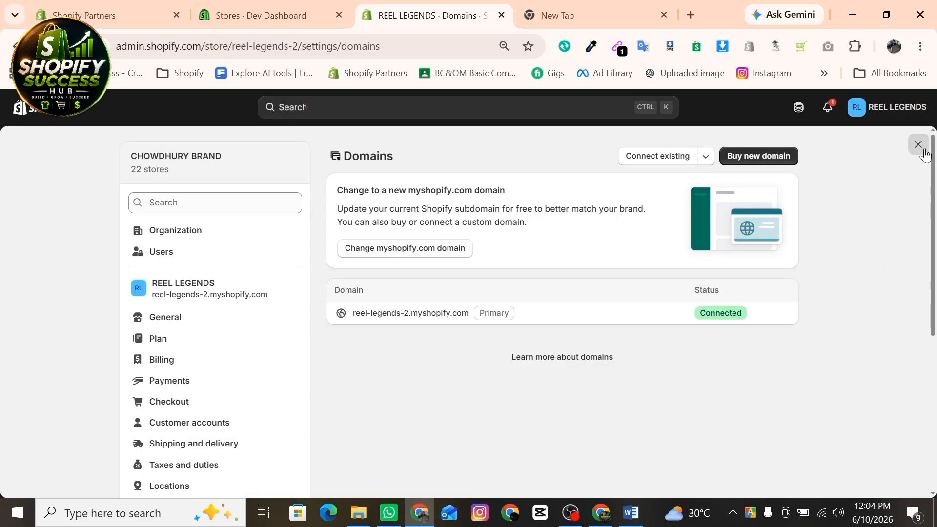
left_click(919, 145)
Step: Switch to Word, select the outline question "How To Add Store All Policy ?" and return to the browser
left_click(570, 512)
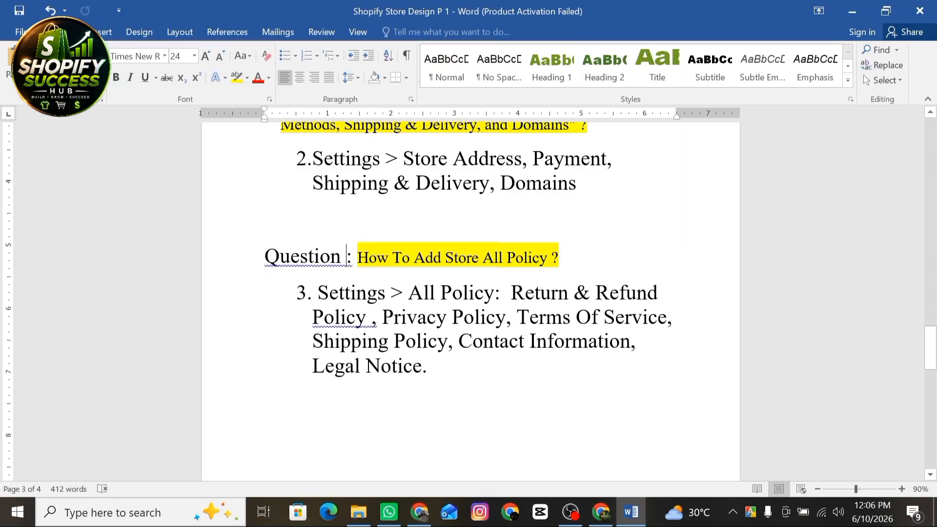
left_click_drag(347, 256, 551, 258)
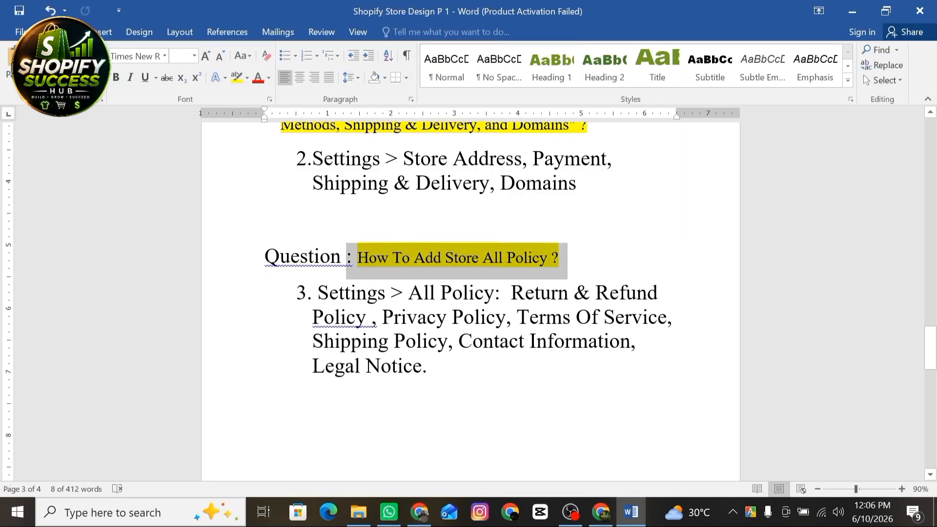
left_click(419, 512)
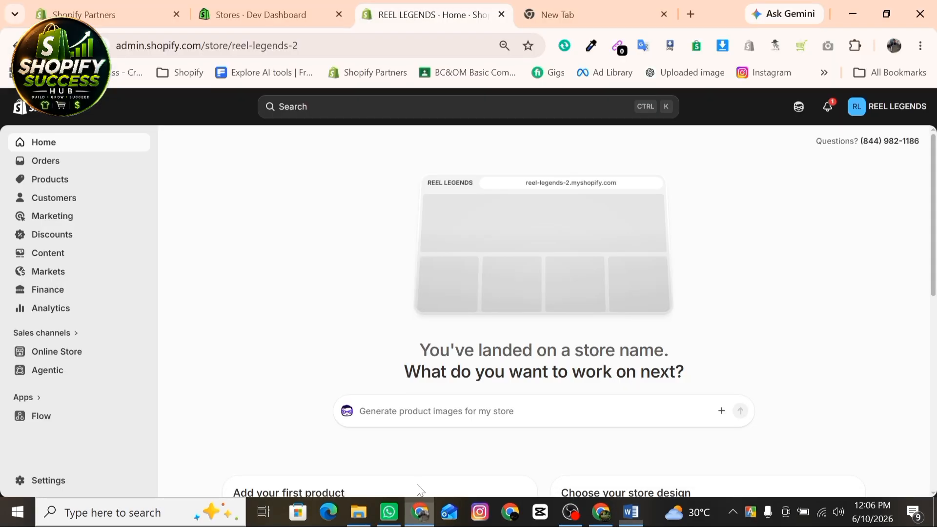
Step: Open the Policies page in the store settings
left_click(42, 483)
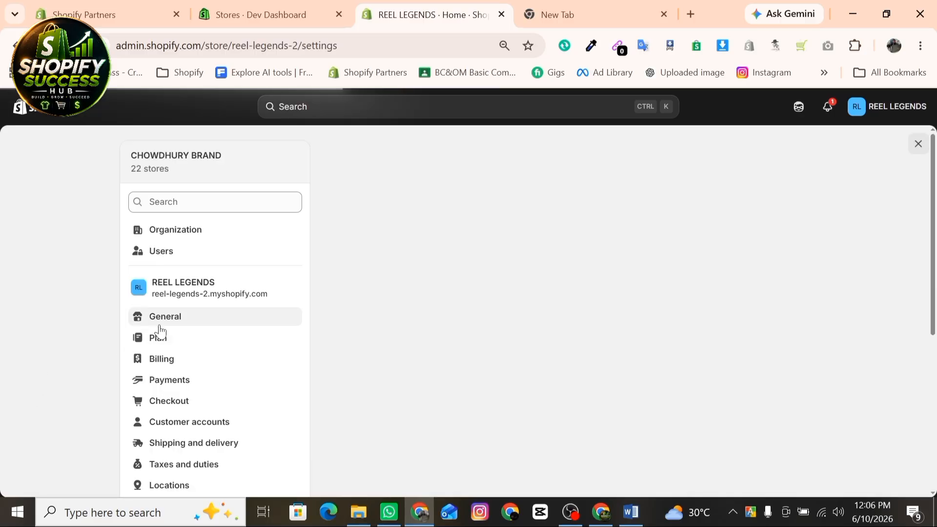
scroll(180, 335, "down", 3)
scroll(181, 334, "down", 2)
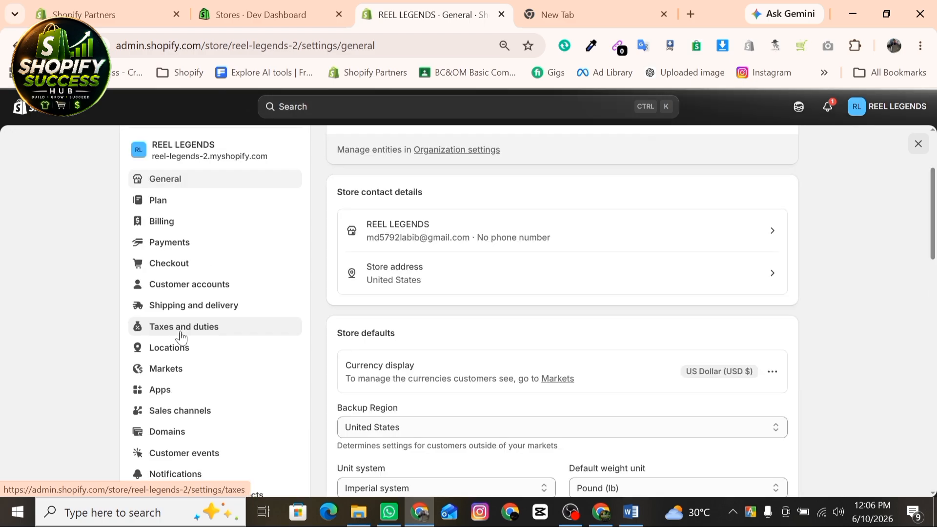
scroll(180, 371, "down", 3)
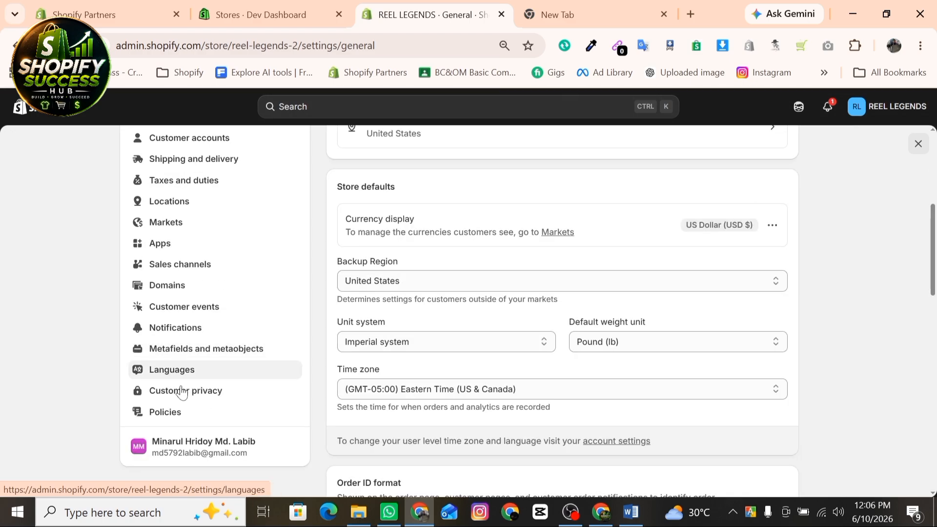
left_click(174, 413)
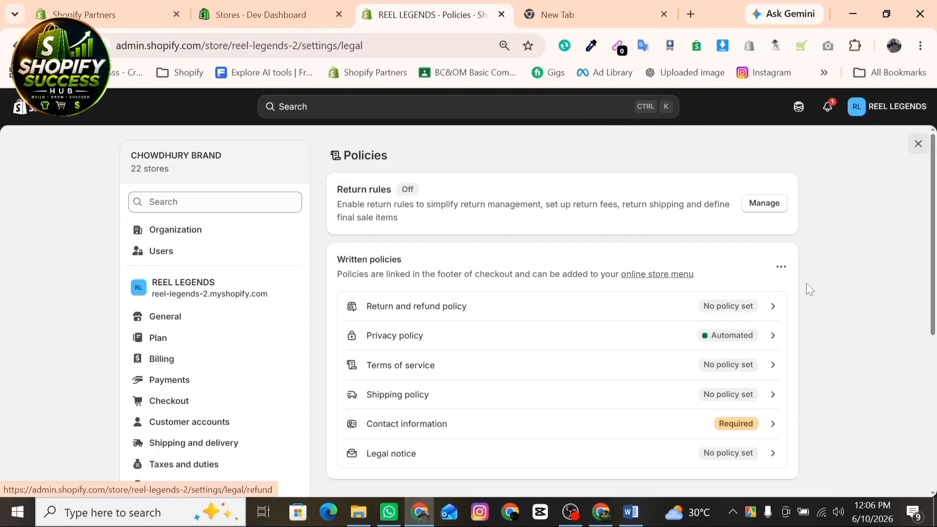
Step: Fill the return and refund policy with the standard template, check its text and publish it
left_click(572, 299)
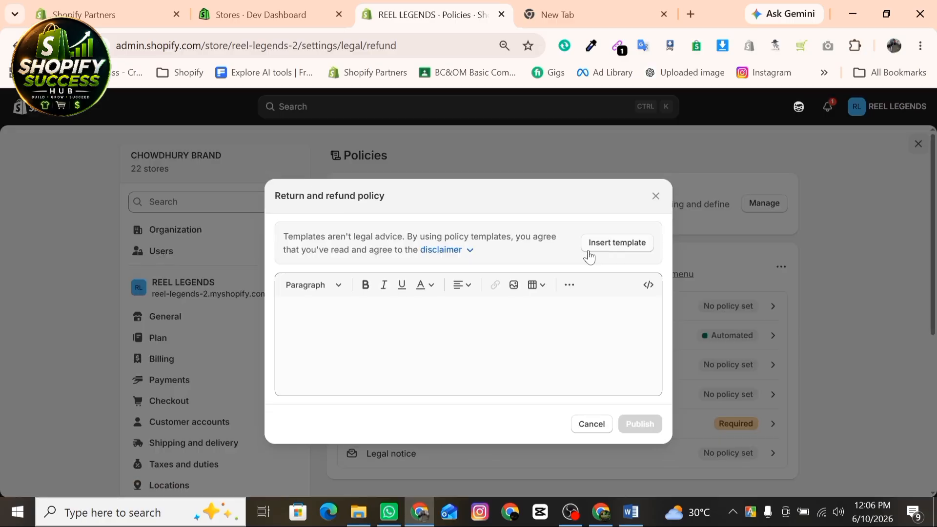
left_click(617, 246)
scroll(466, 313, "down", 1)
scroll(466, 312, "up", 6)
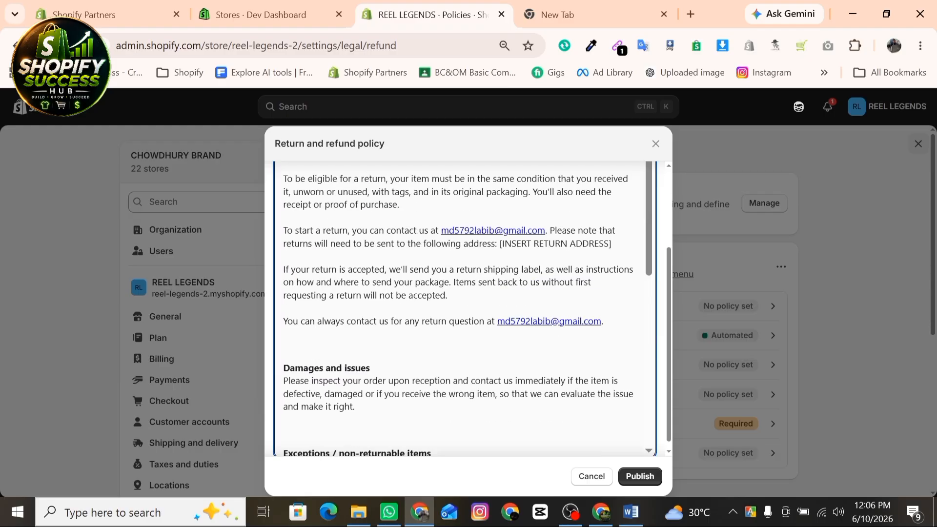
scroll(466, 312, "down", 5)
scroll(466, 312, "up", 10)
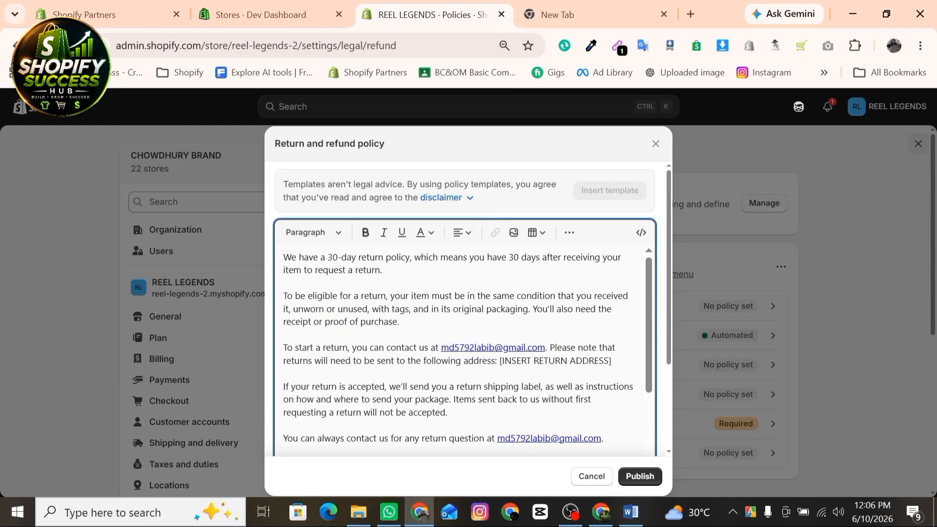
scroll(466, 342, "down", 10)
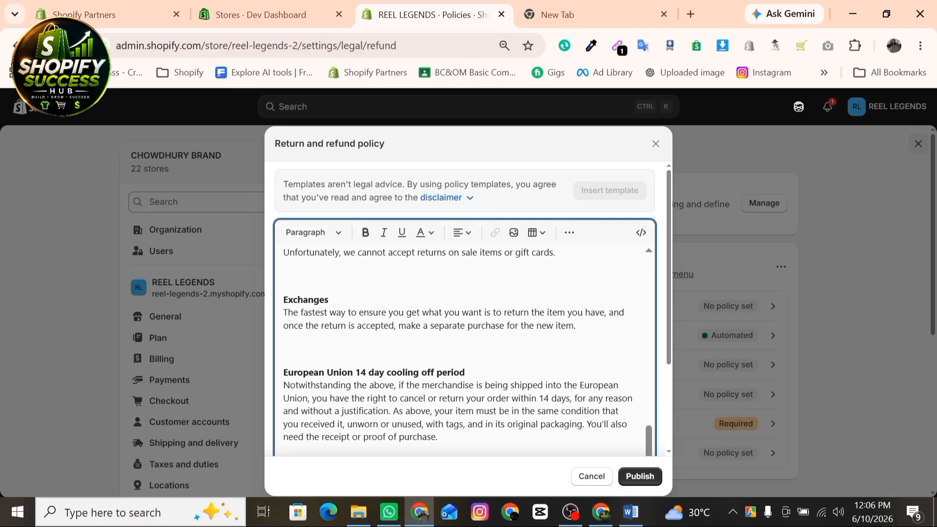
left_click(636, 480)
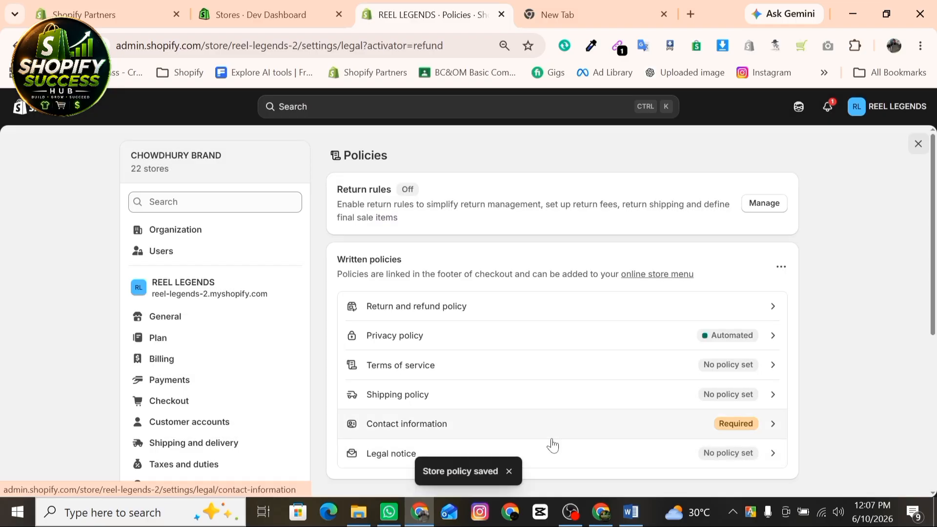
Step: Review the automated privacy policy and close it without changes
left_click(682, 336)
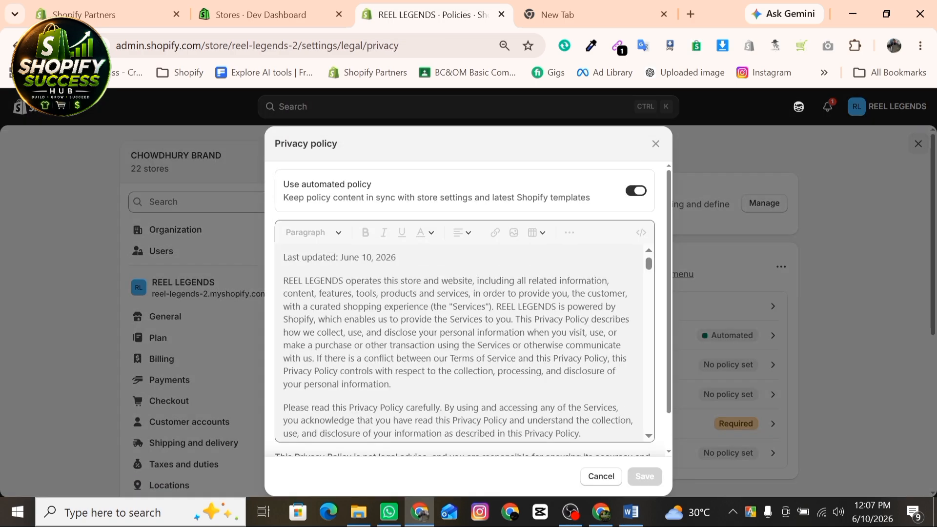
scroll(496, 345, "down", 2)
left_click(655, 143)
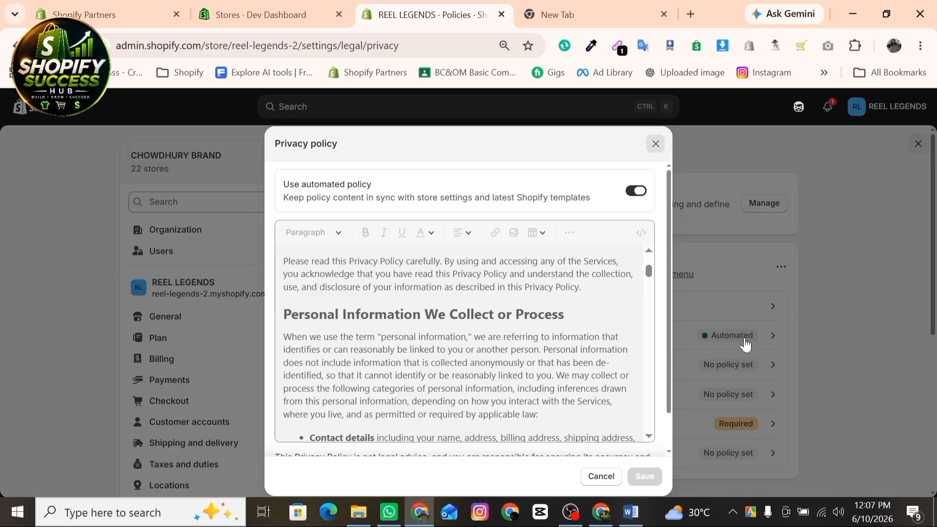
left_click(656, 144)
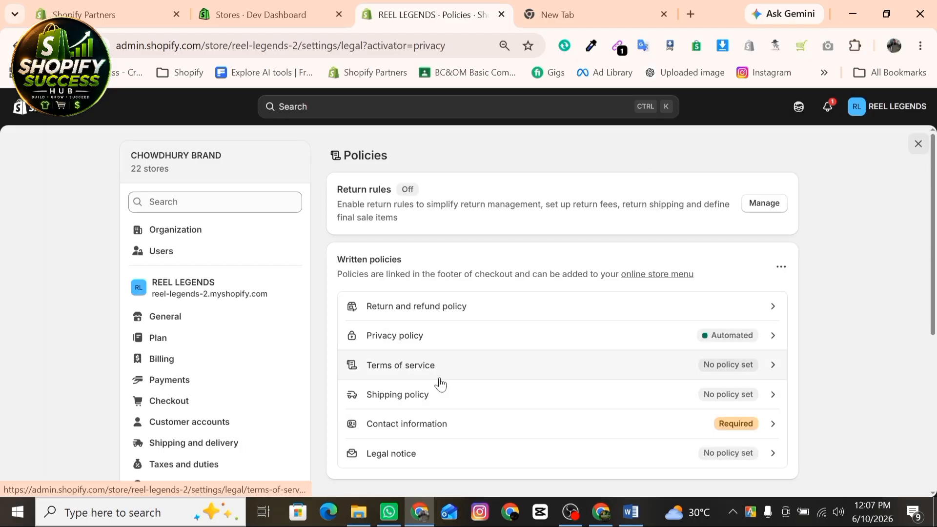
Step: Fill the terms of service with the standard template, look through its sections and publish it
left_click(565, 363)
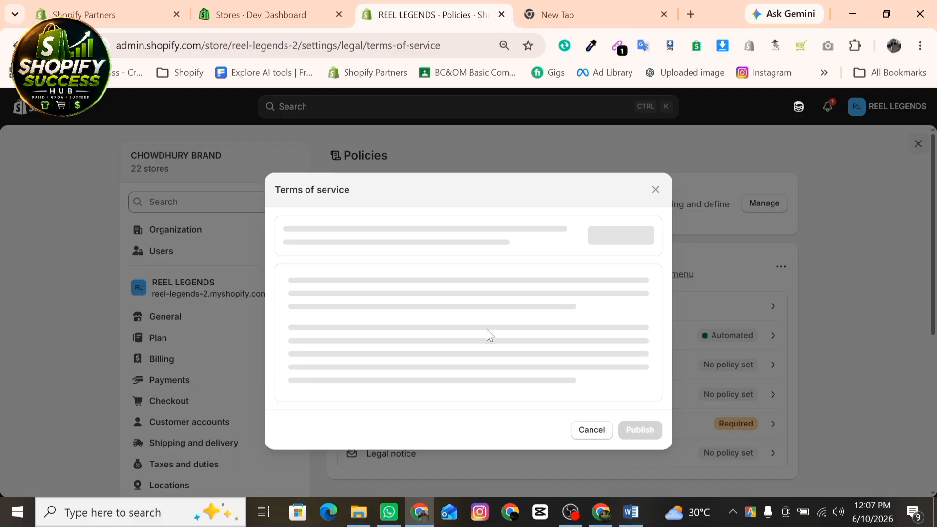
left_click(617, 243)
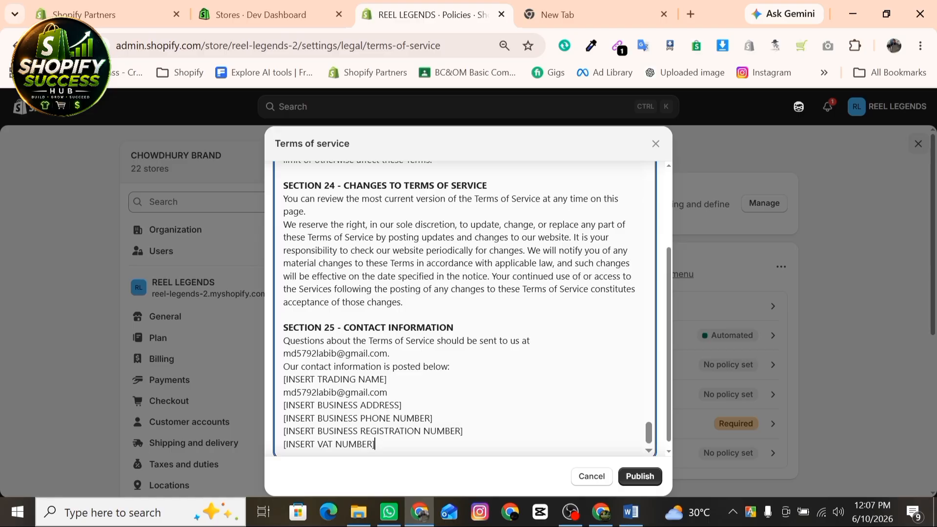
scroll(463, 307, "up", 8)
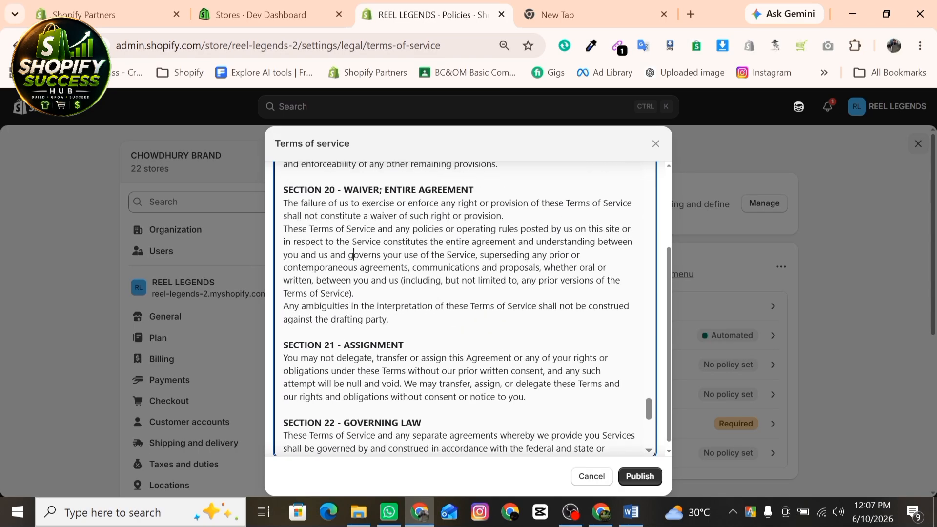
left_click_drag(408, 242, 388, 320)
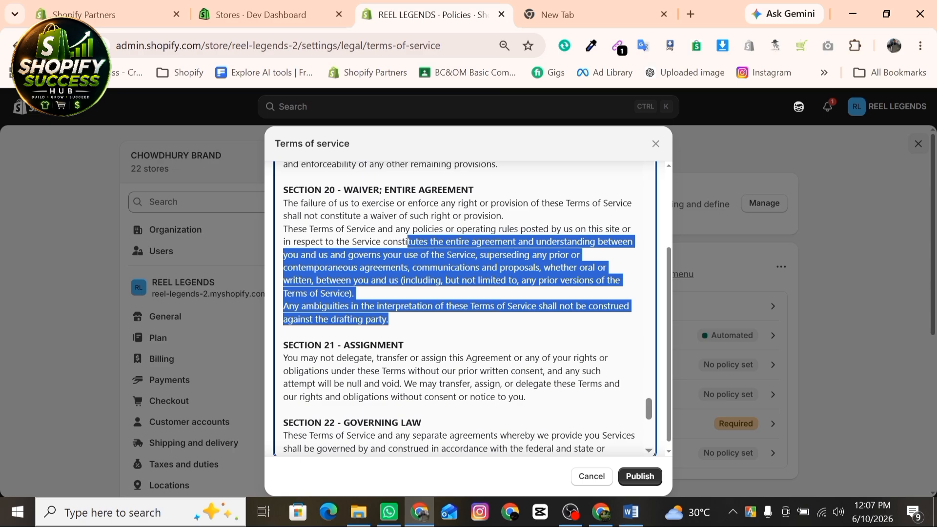
left_click(504, 216)
scroll(505, 216, "up", 11)
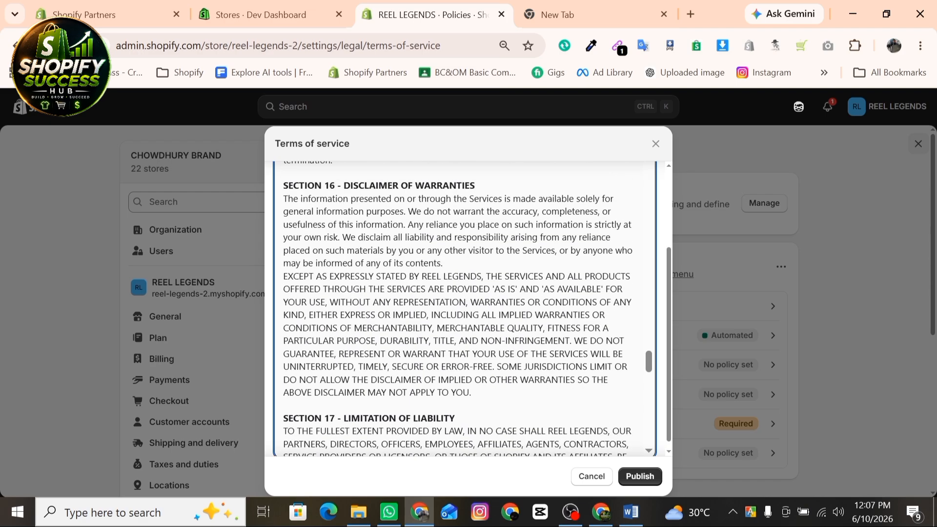
scroll(463, 307, "up", 12)
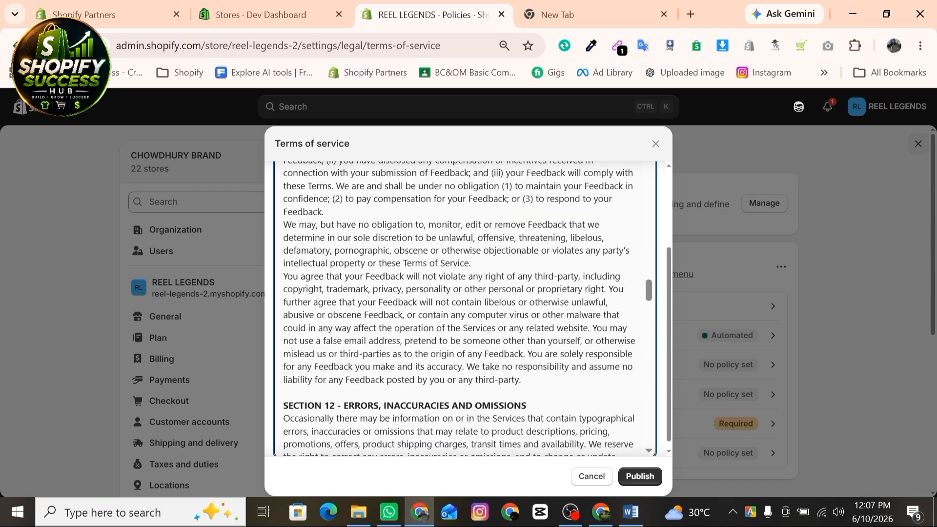
scroll(502, 289, "up", 15)
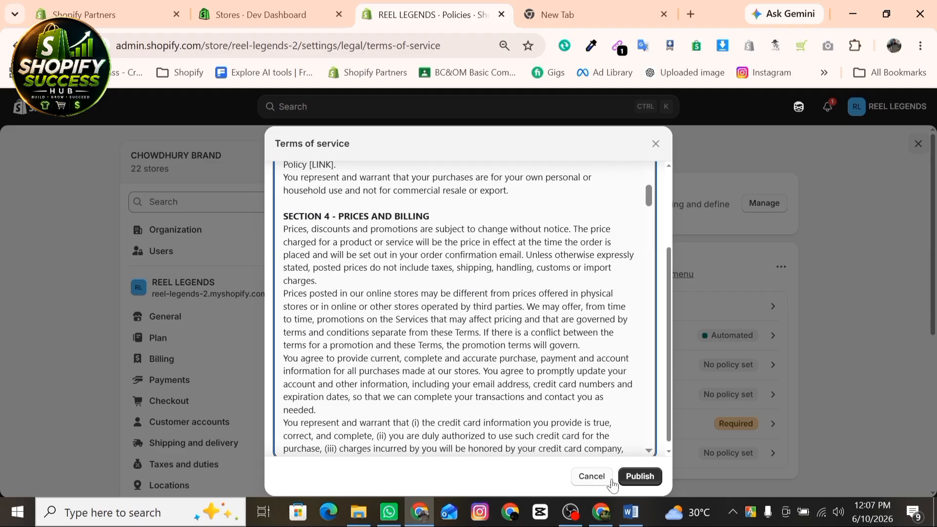
left_click(638, 478)
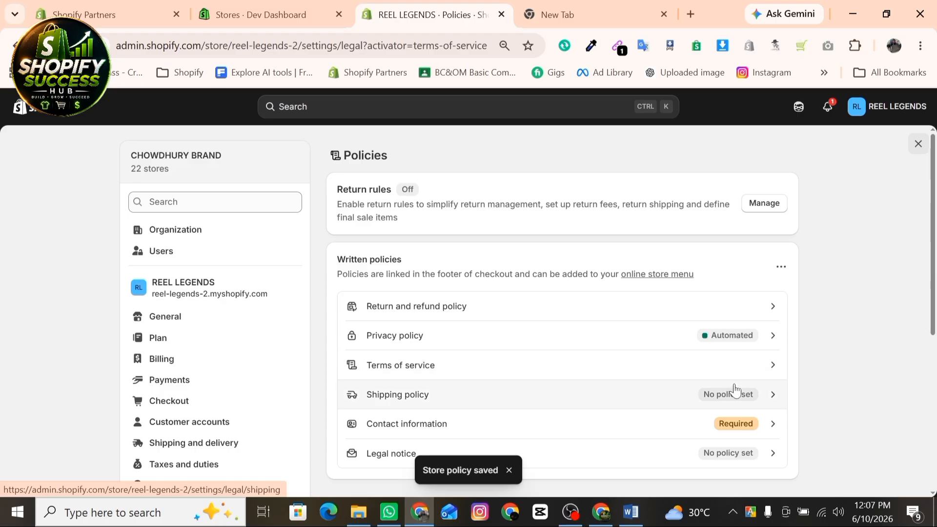
Step: Open the shipping policy editor and select its title text "Shipping policy"
left_click(561, 394)
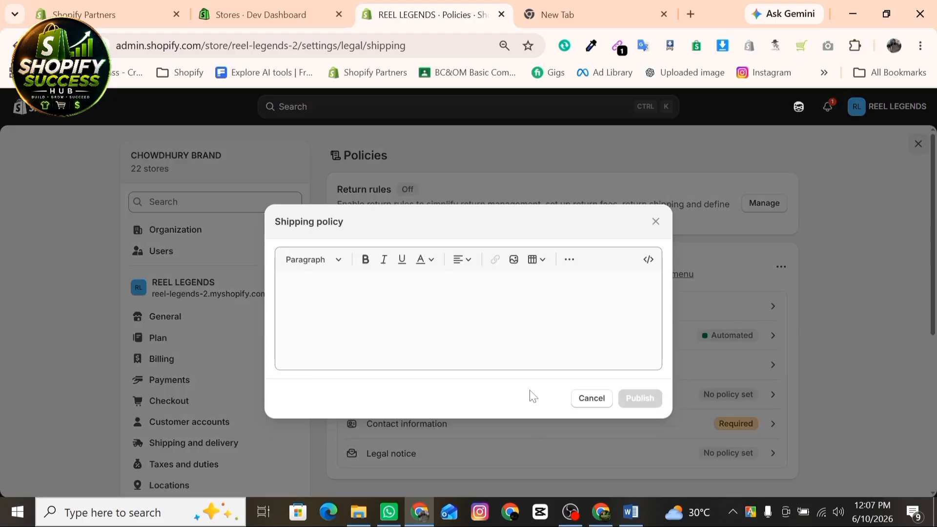
left_click(555, 278)
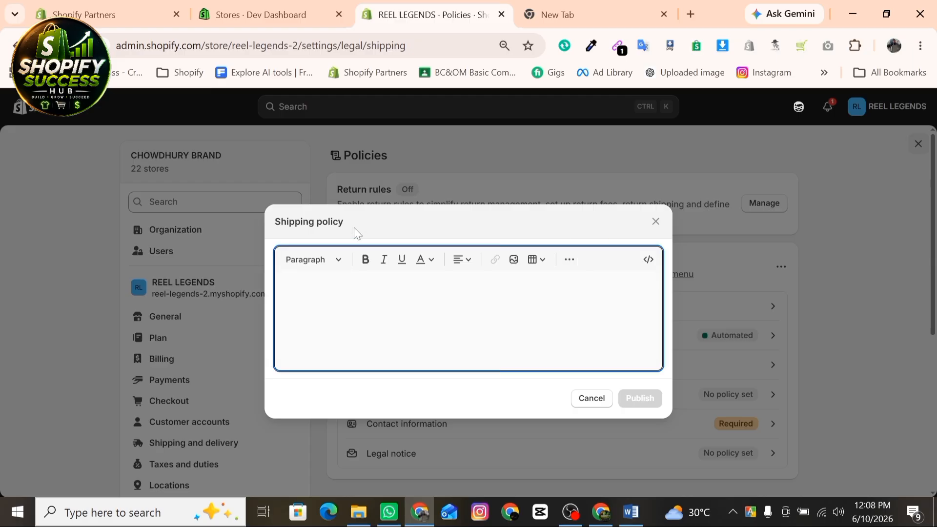
left_click_drag(353, 228, 272, 235)
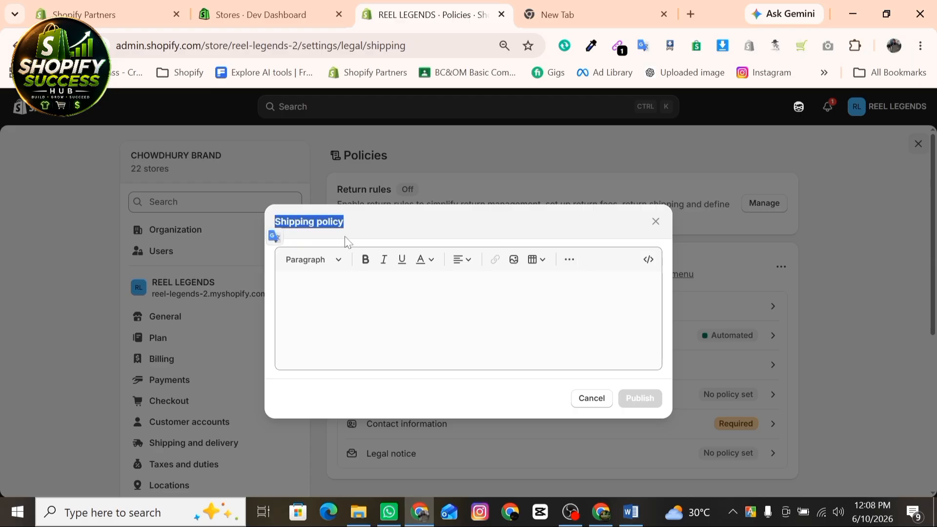
Step: Switch to the empty browser tab, open chatgpt.com and send the greeting "Hi"
left_click(607, 9)
type("pay")
key("Right")
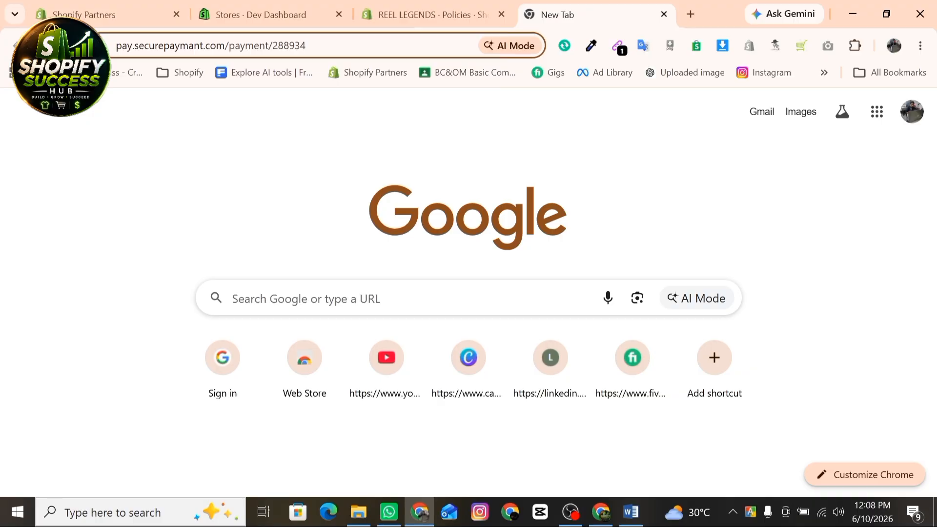
key("ctrl+a")
type("c")
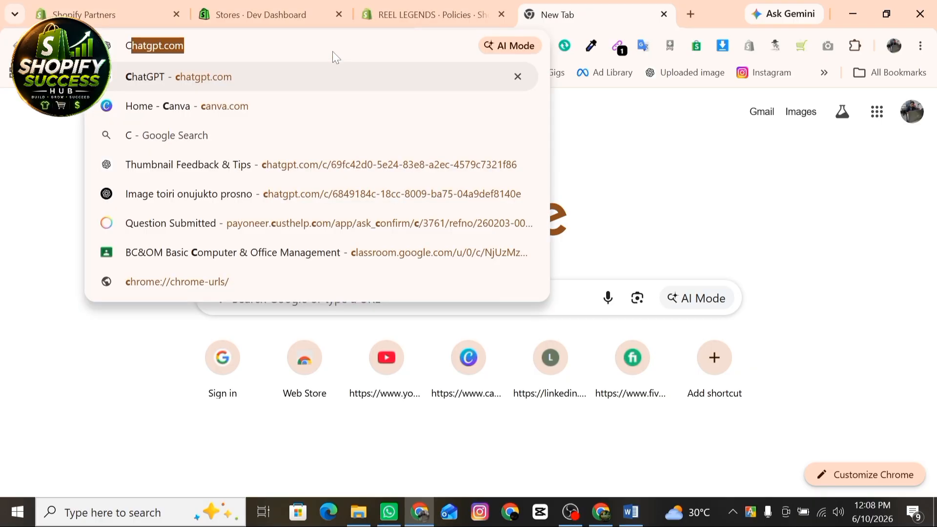
key("Return")
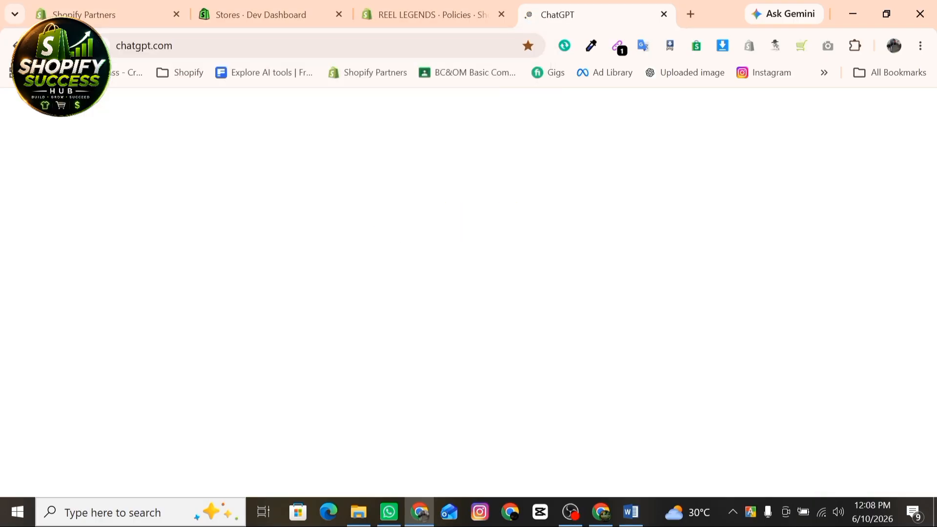
type("Hi")
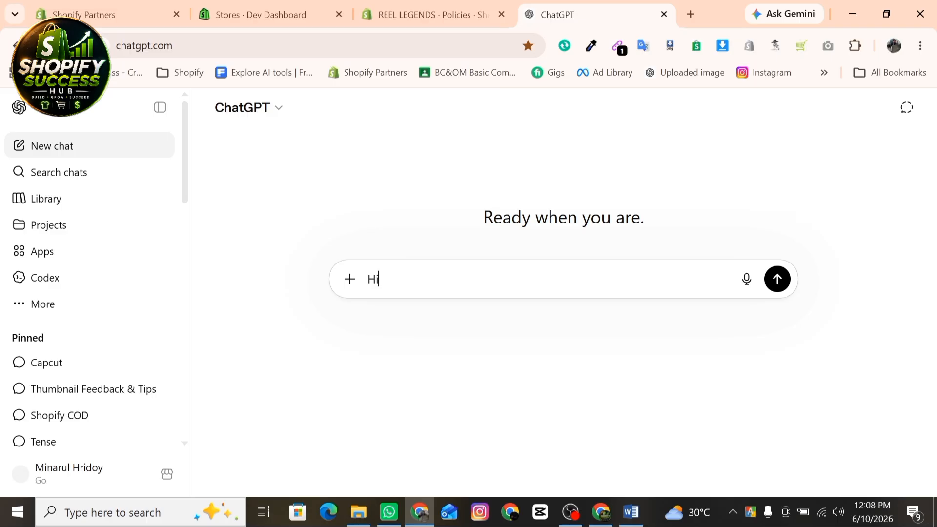
key("Return")
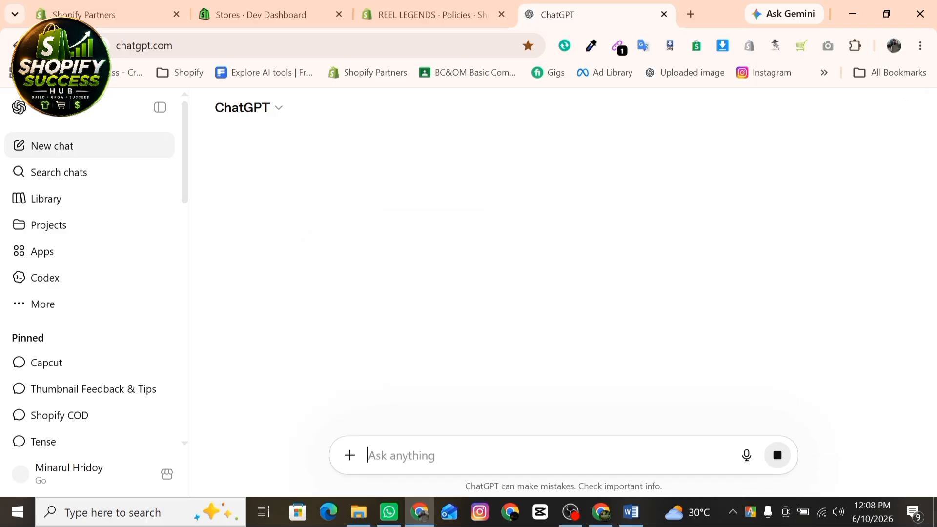
Step: Send ChatGPT the prompt "Write ME a Shipping policy For My Store In USA"
type("W")
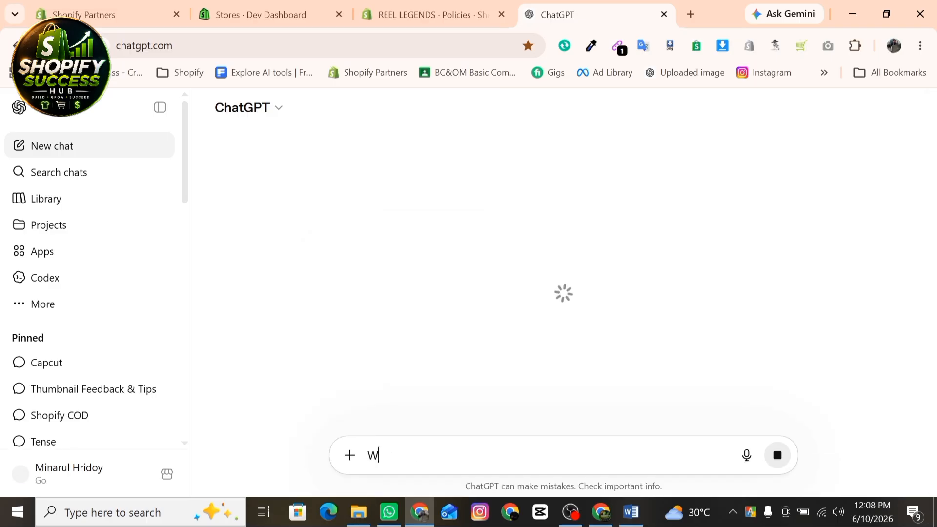
type("rite ME")
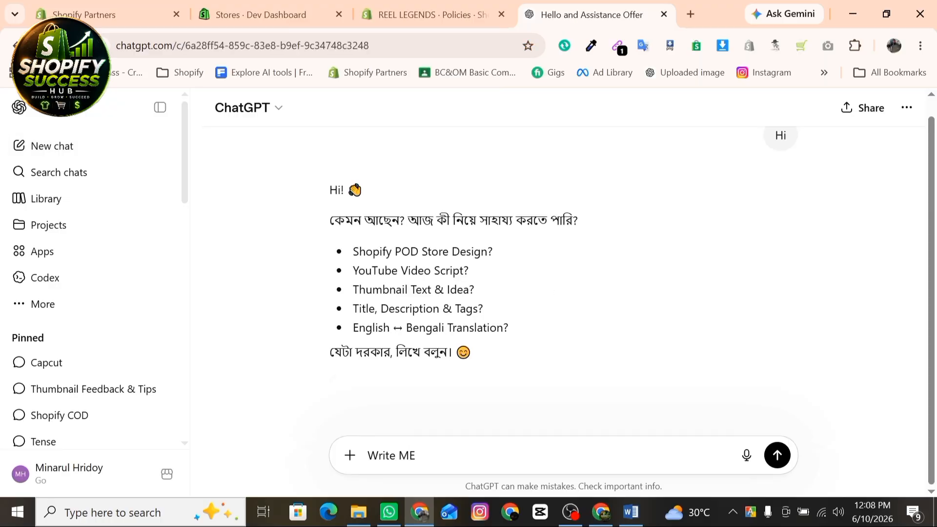
key("ctrl+a")
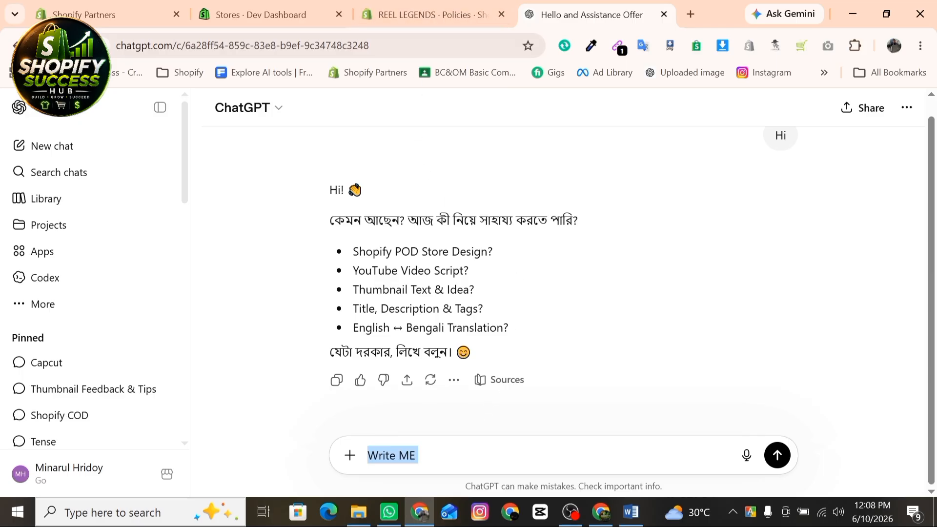
left_click(419, 456)
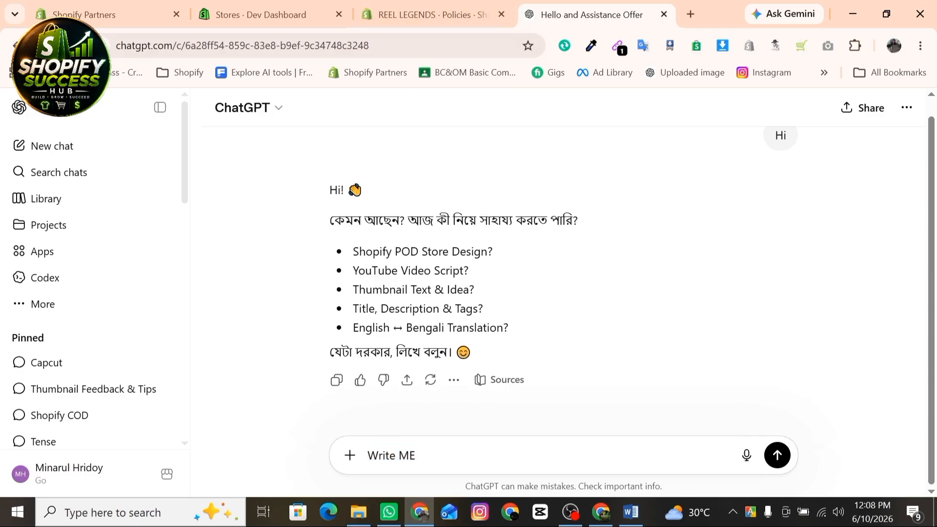
type("a ")
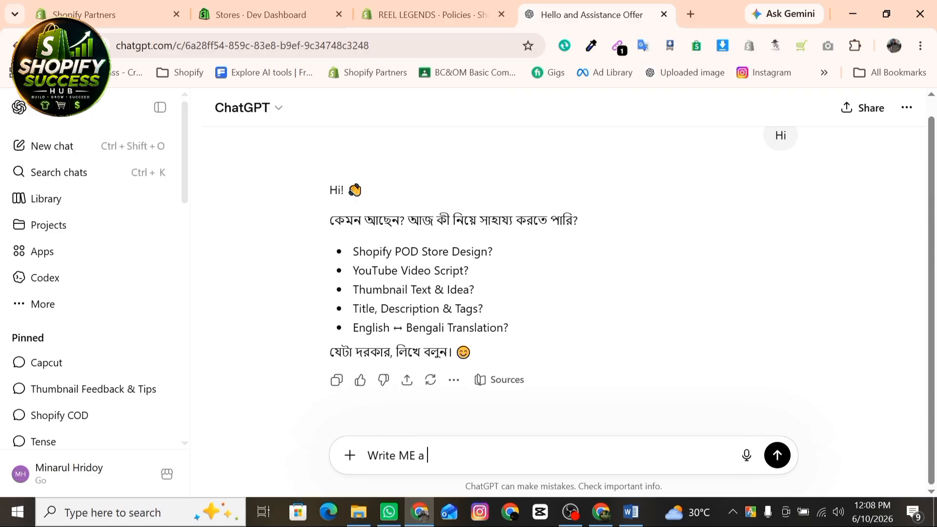
type("Shipping policy")
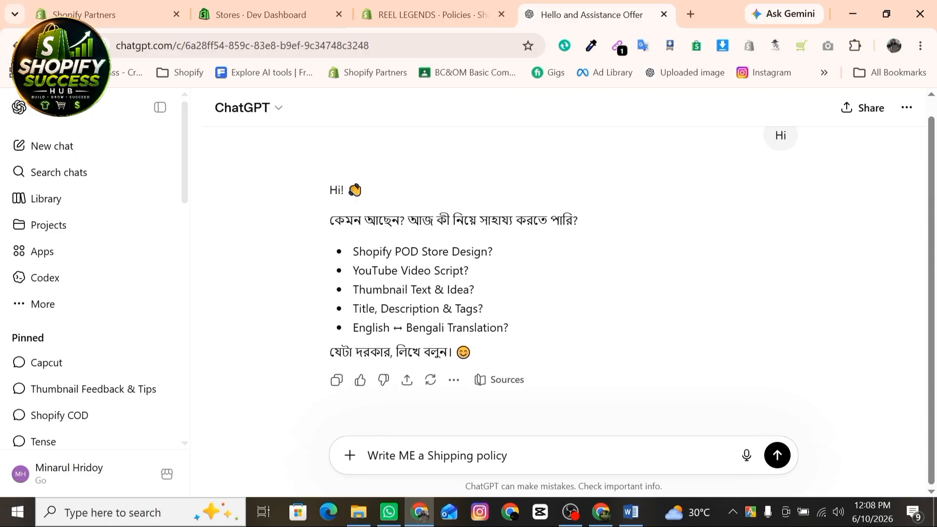
type(" For My Store In SU")
key("BackSpace")
type("USA")
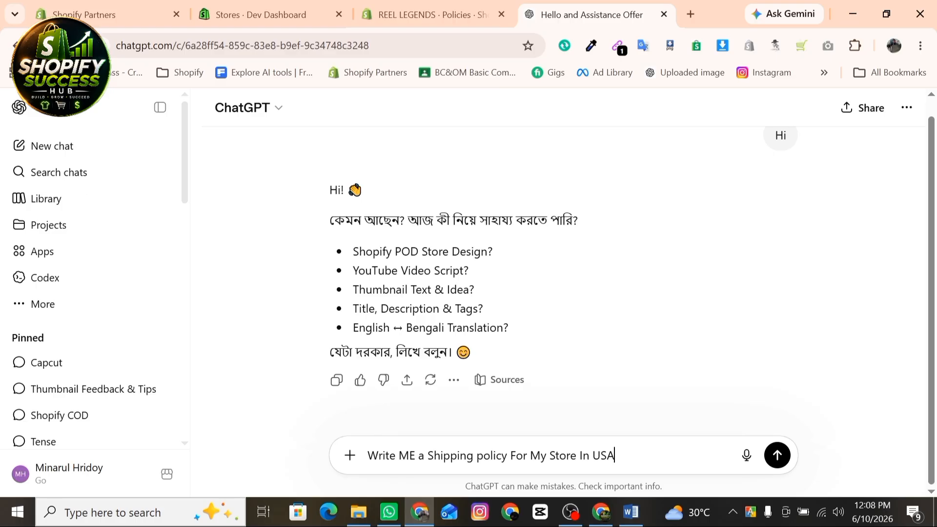
key("Return")
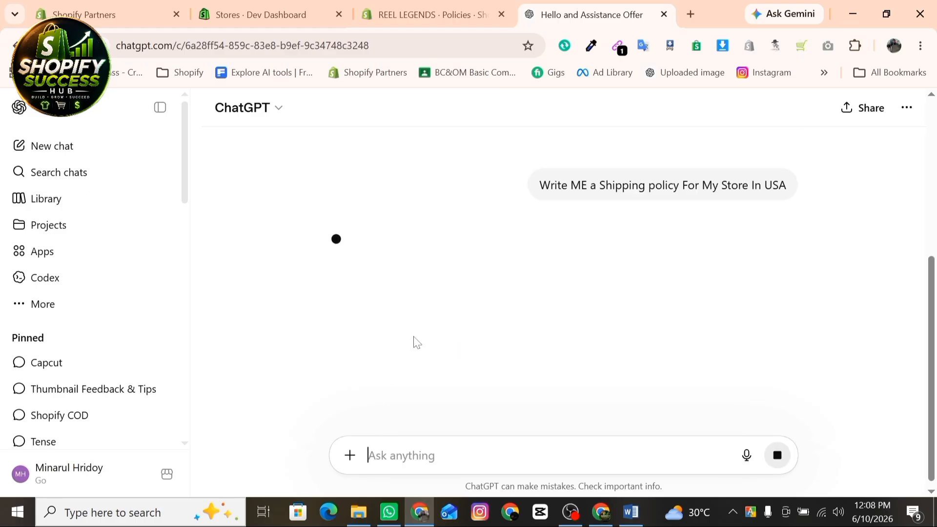
Step: Copy the shipping policy document written by ChatGPT and look through its sections
scroll(420, 344, "down", 3)
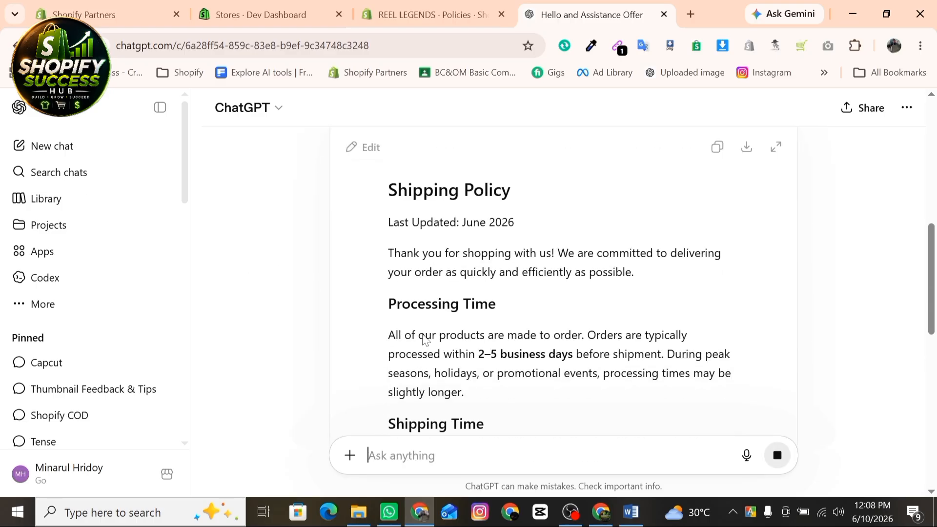
scroll(659, 237, "up", 3)
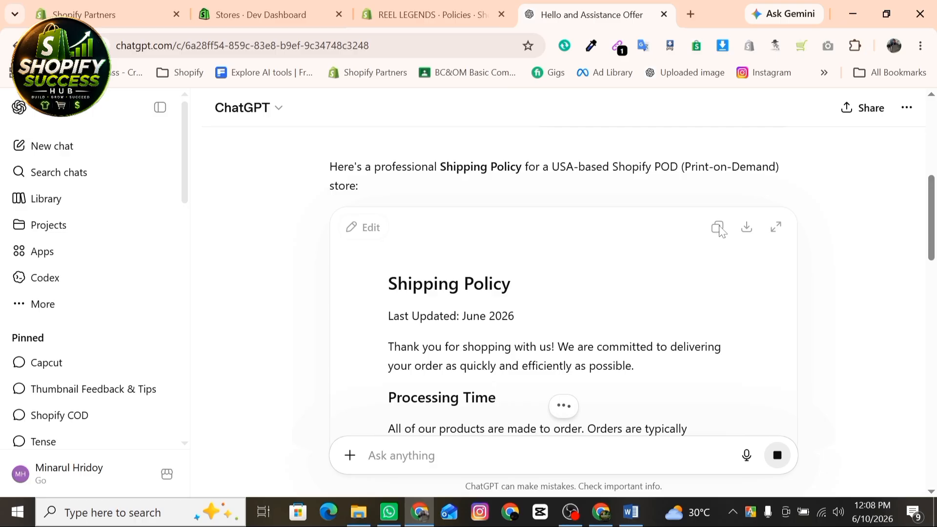
left_click(716, 229)
scroll(562, 268, "down", 15)
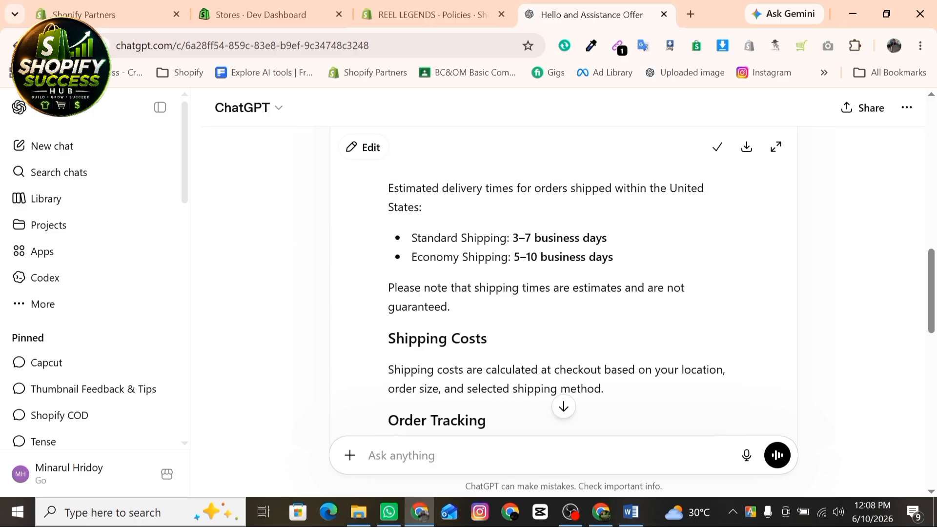
Step: Paste the copied ChatGPT shipping policy into the store's Shipping policy editor and publish it
scroll(561, 283, "up", 15)
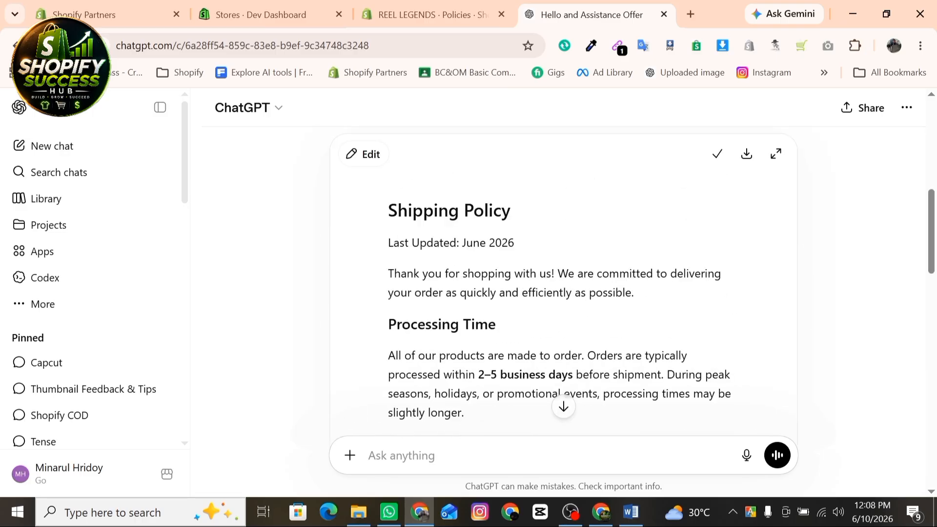
left_click(428, 7)
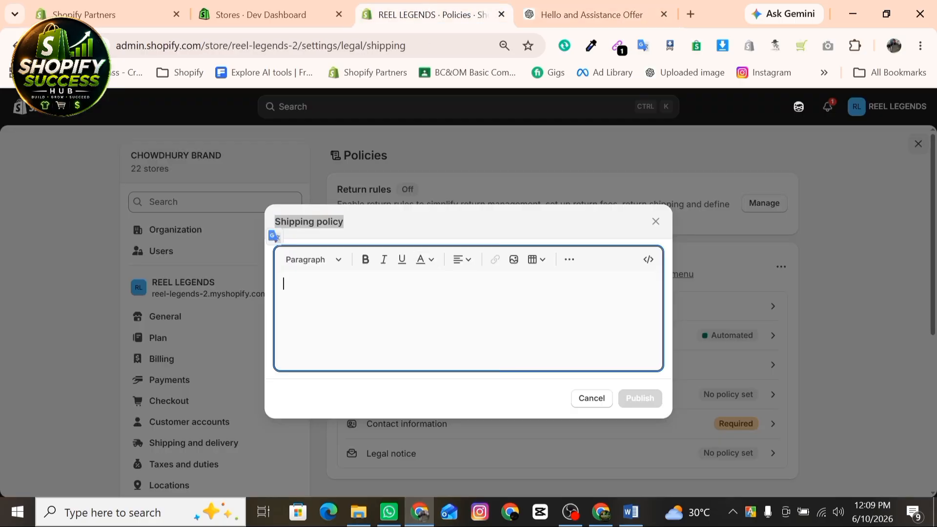
key("ctrl+v")
scroll(464, 318, "up", 15)
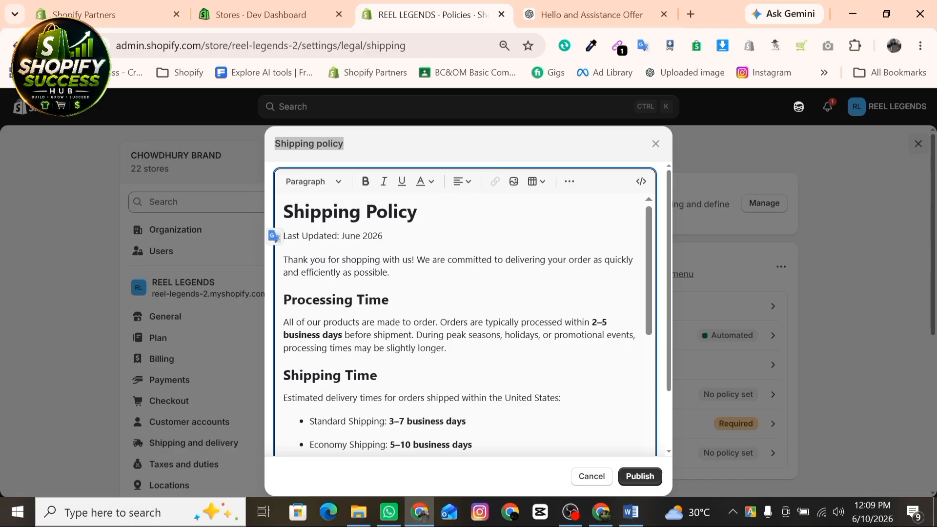
left_click(637, 477)
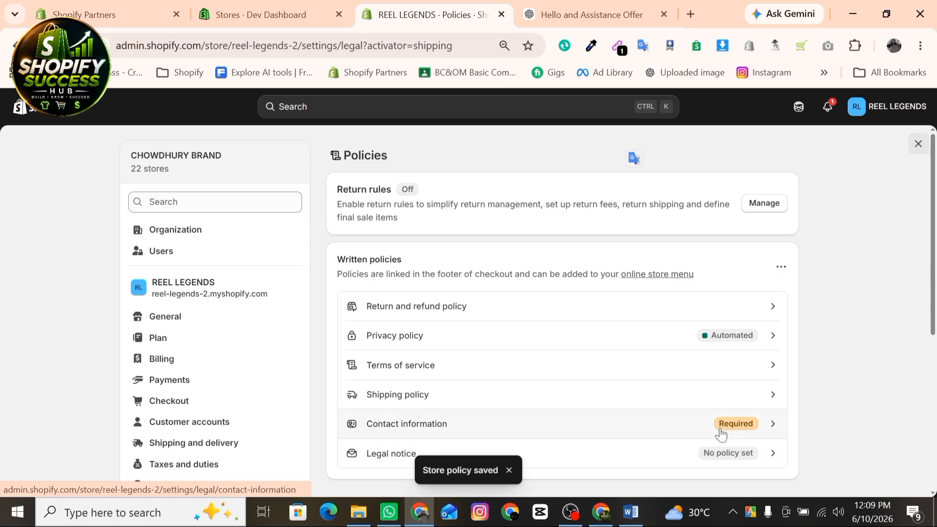
Step: Fill the Contact information policy with the built-in template and publish it
left_click(693, 426)
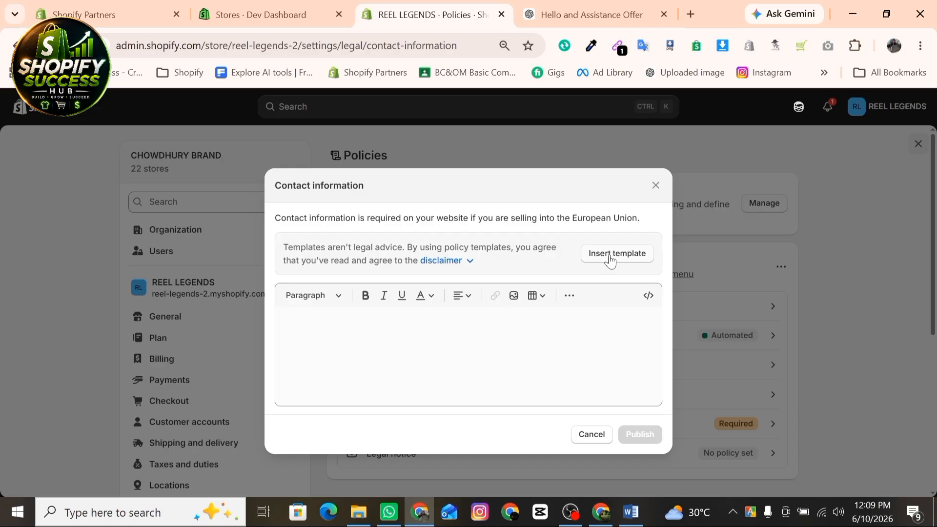
left_click(610, 240)
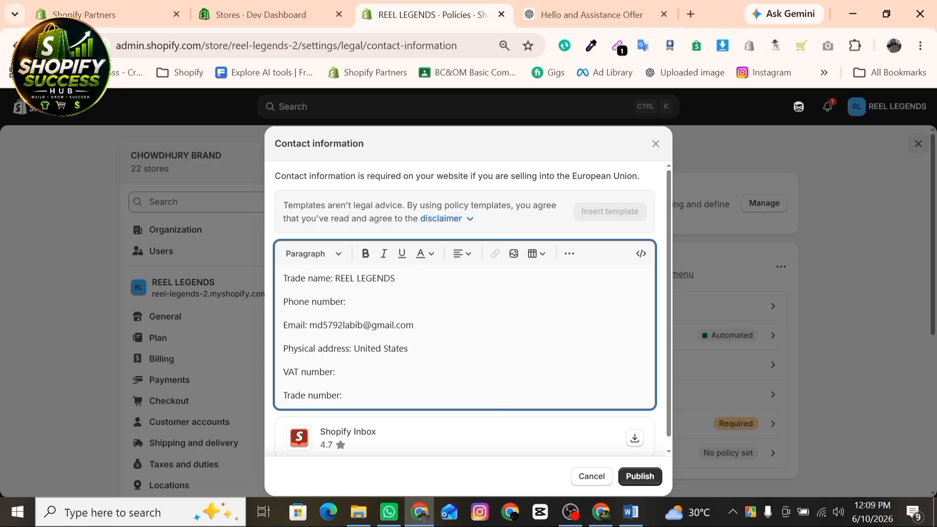
scroll(464, 322, "down", 1)
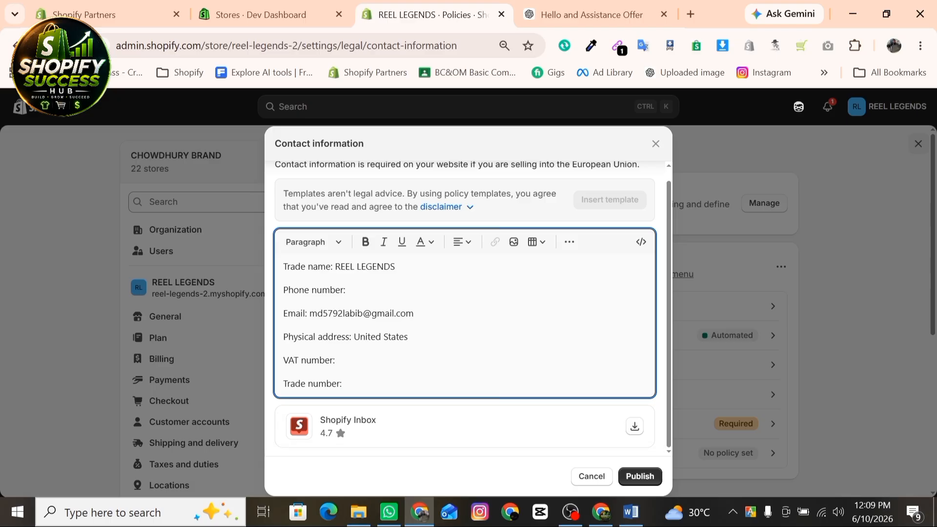
left_click(628, 477)
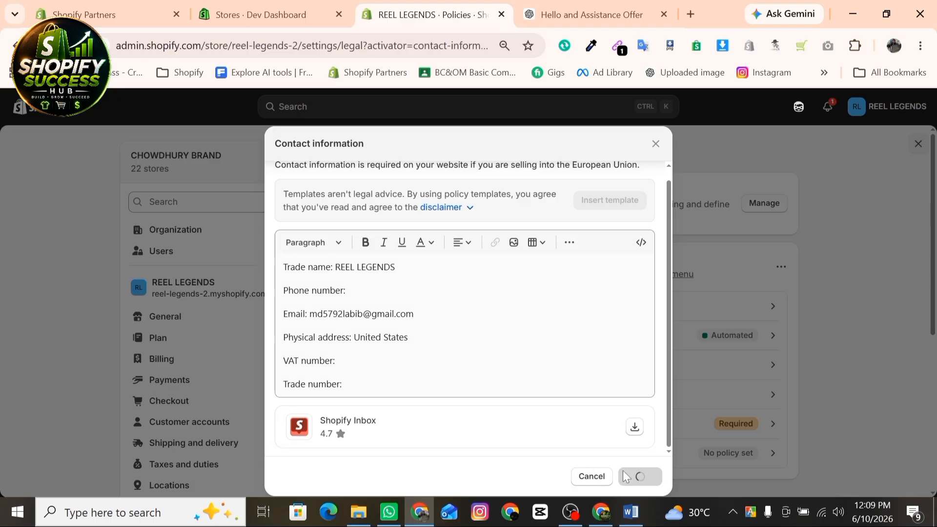
Step: Open the Legal notice policy editor, then send ChatGPT the prompt "Write ME Legal notice"
scroll(654, 391, "down", 3)
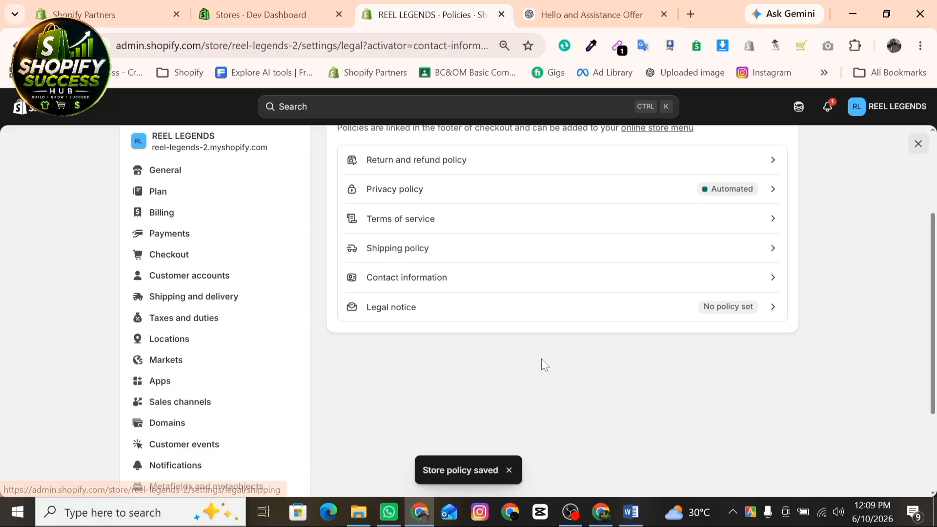
left_click(741, 316)
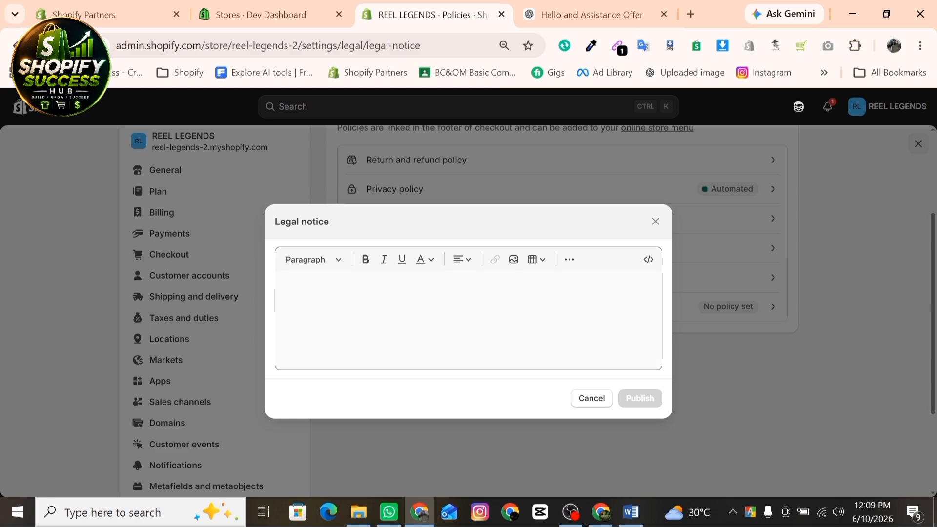
triple_click(336, 219)
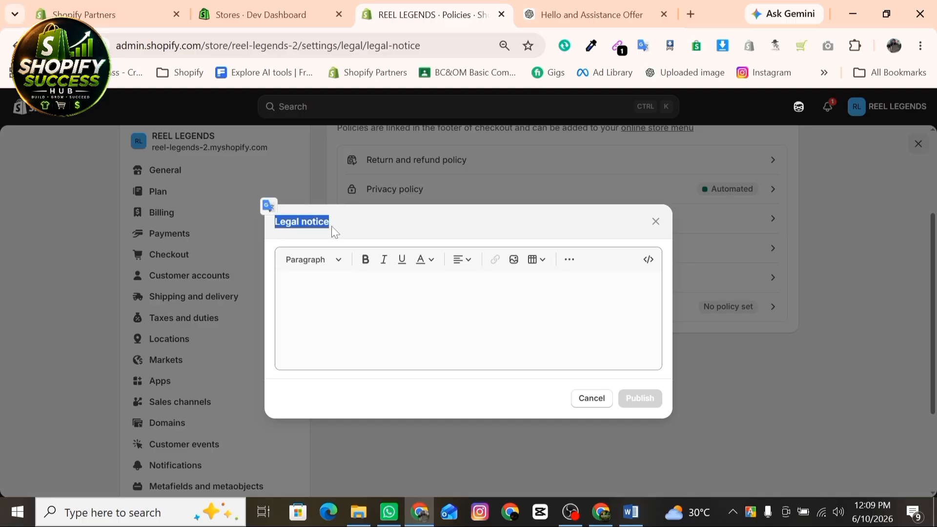
left_click(586, 14)
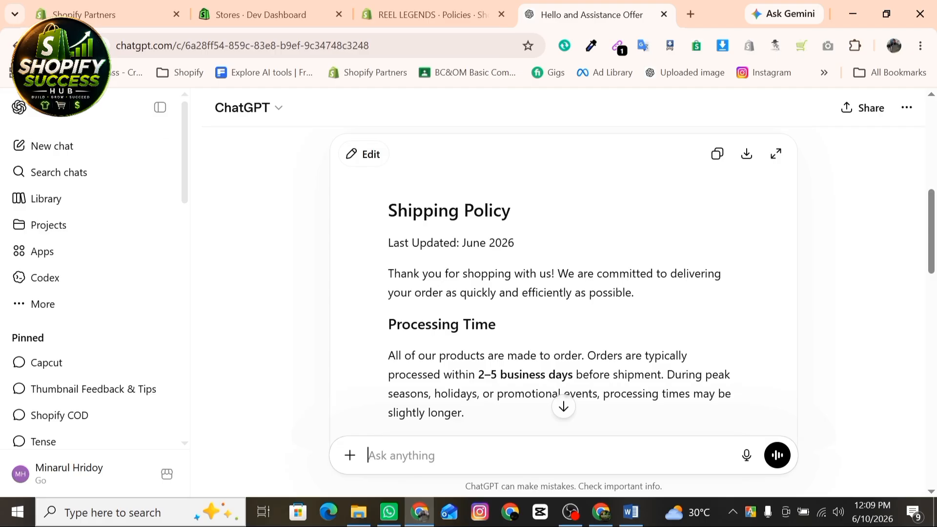
type("Write ")
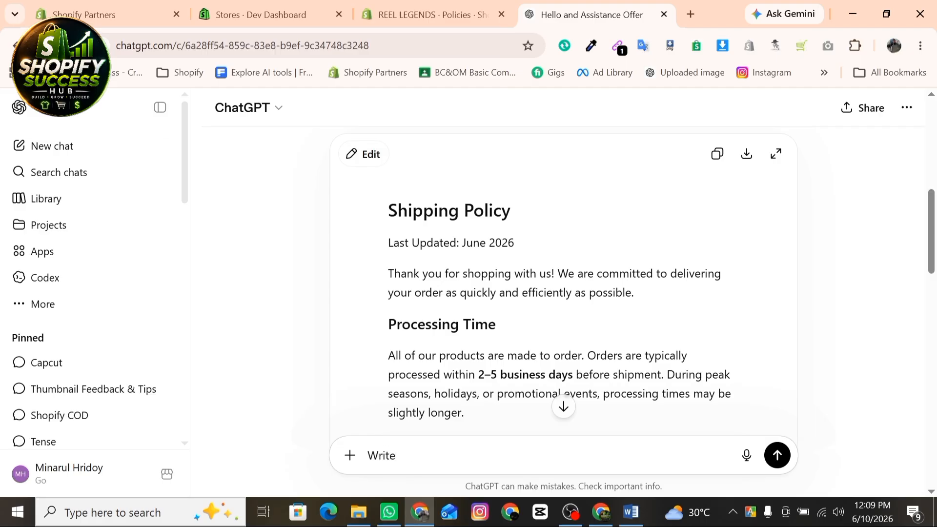
type("ME Legal notice")
key("Return")
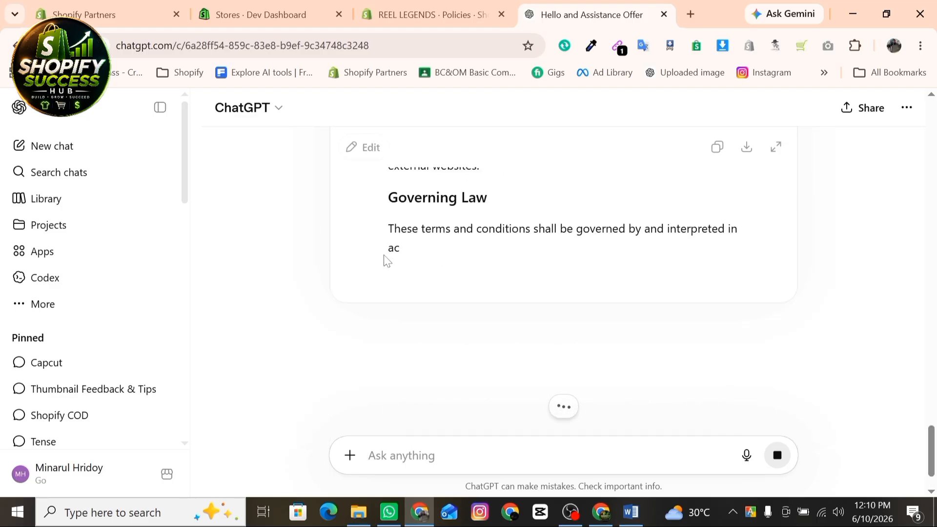
Step: Copy the legal notice written by ChatGPT, paste it into the store's Legal notice editor and publish it
scroll(386, 259, "up", 12)
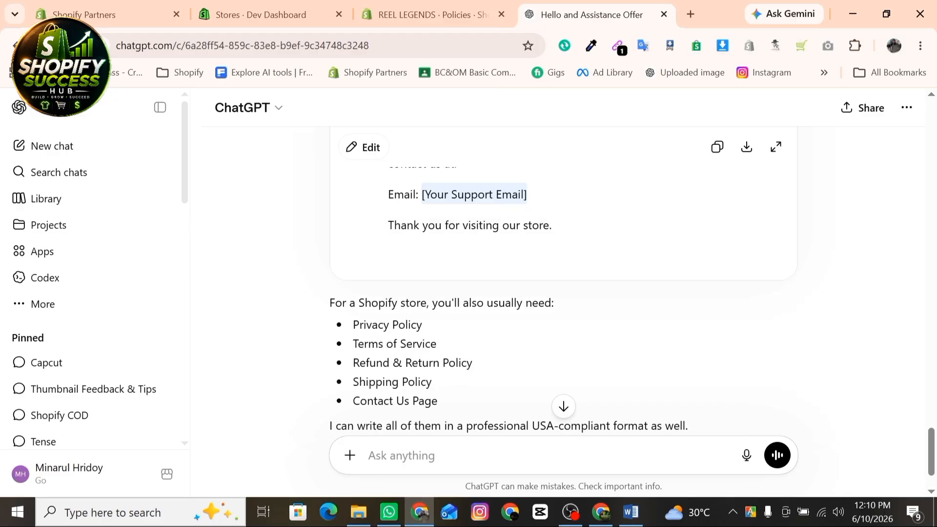
left_click(718, 147)
left_click(430, 15)
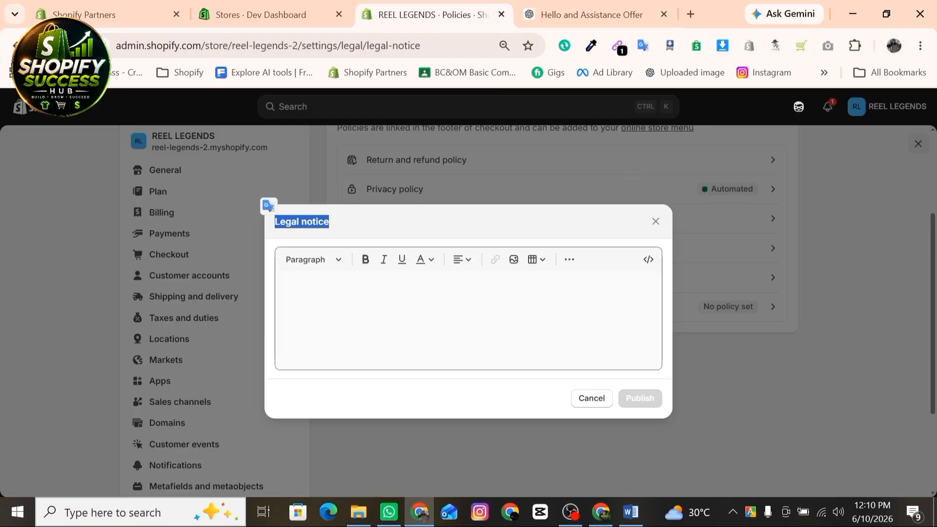
left_click(458, 315)
key("ctrl+v")
scroll(488, 332, "up", 6)
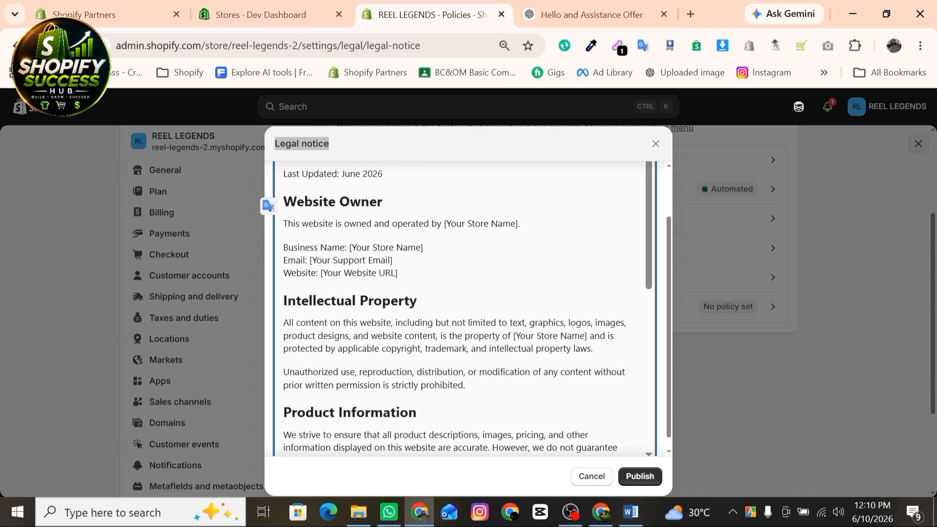
scroll(463, 312, "up", 2)
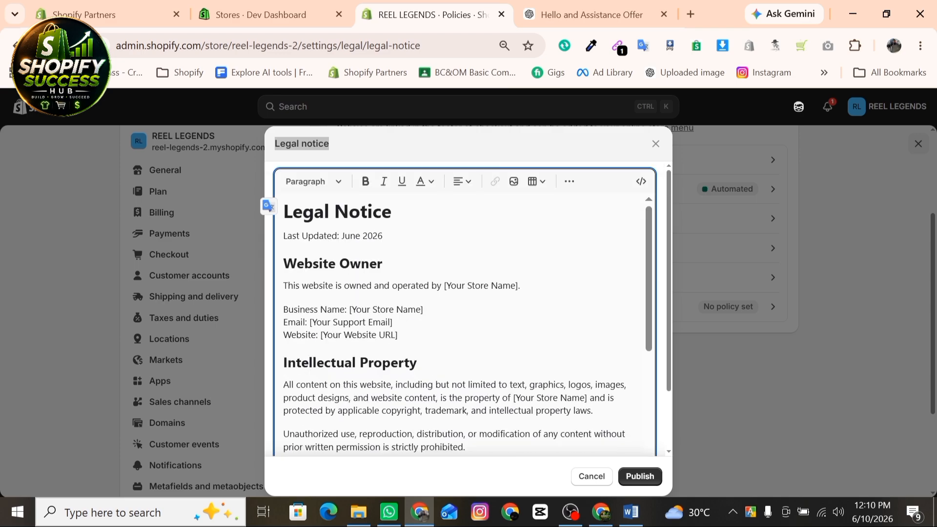
left_click(639, 476)
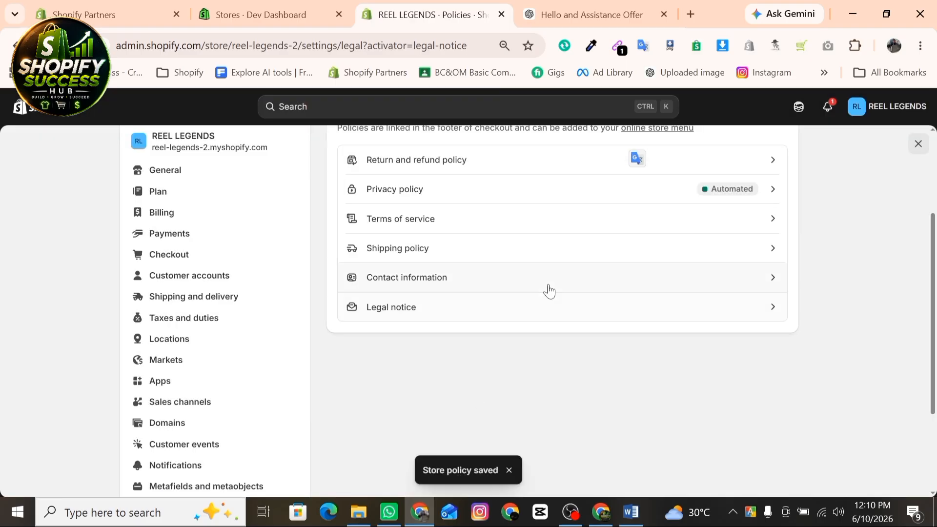
Step: Look over the written policies list and switch to the Word outline to read the theme-adding step
scroll(625, 356, "up", 4)
scroll(684, 440, "down", 6)
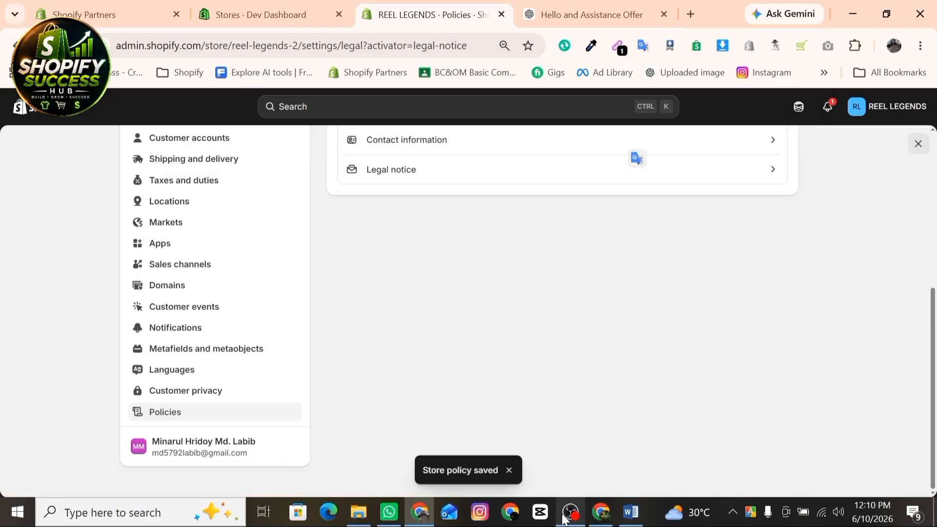
left_click(631, 512)
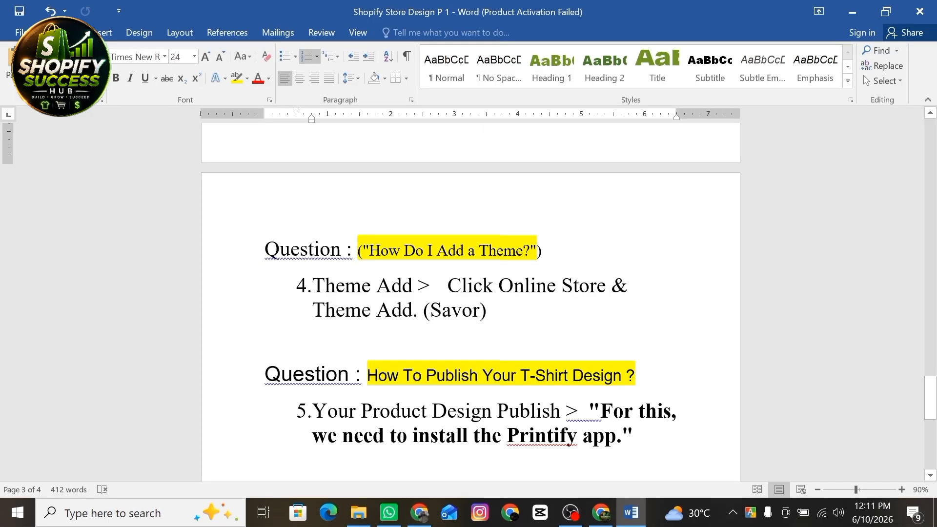
Step: Return to the Shopify admin in Chrome, leave the settings for the Online Store themes page, and open the Shopify Theme Store
left_click(419, 512)
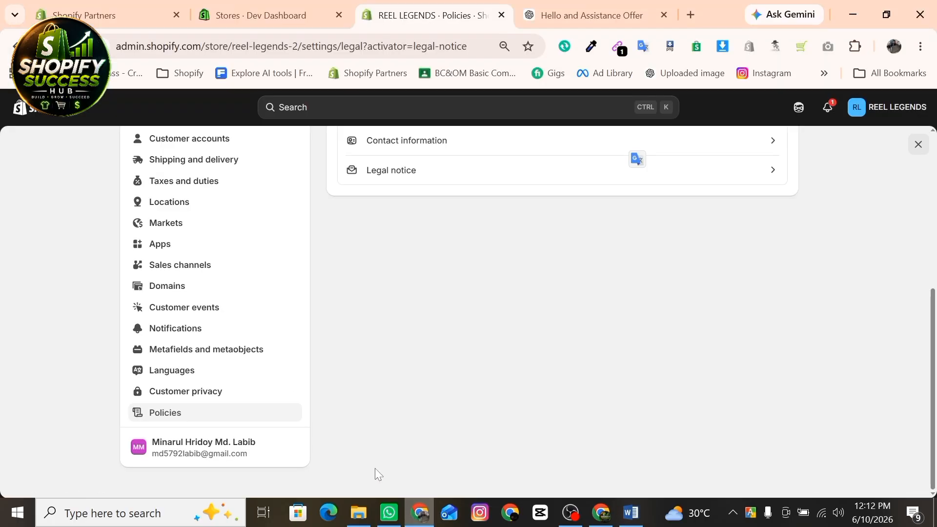
left_click(918, 144)
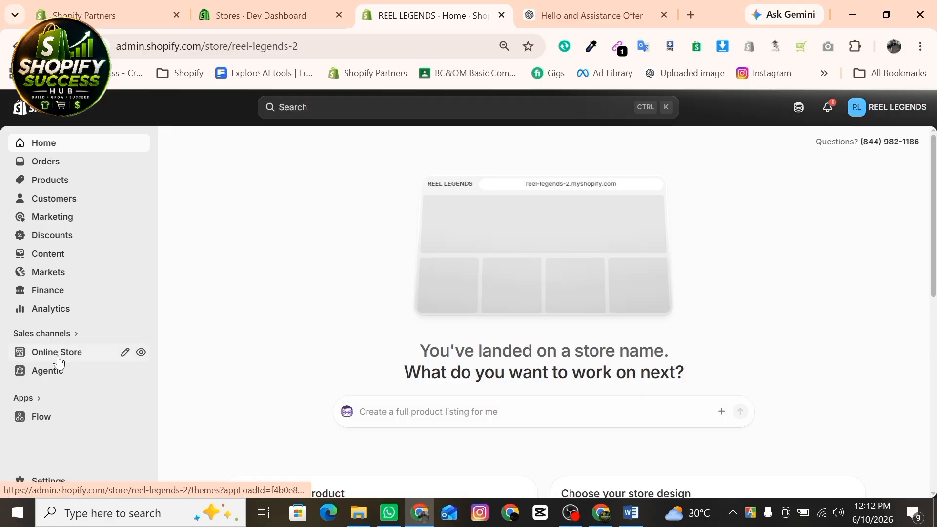
left_click(55, 360)
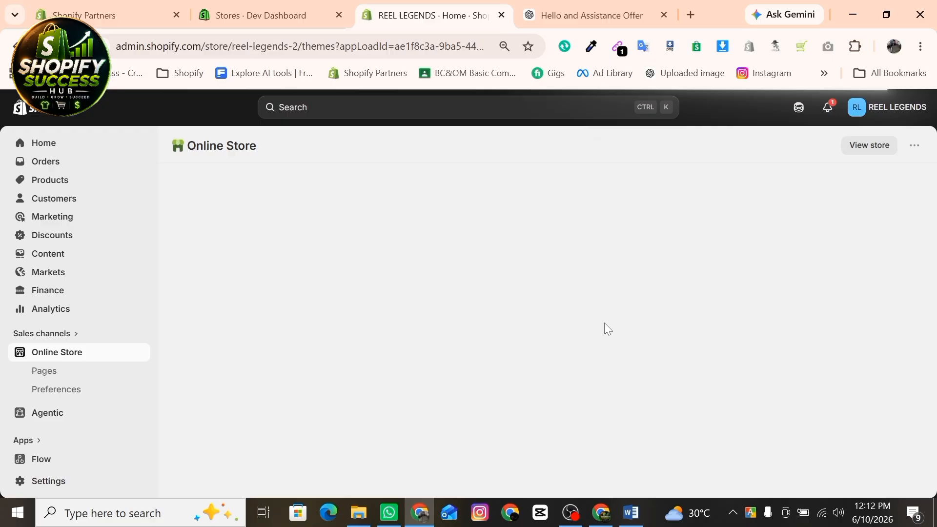
scroll(550, 322, "down", 4)
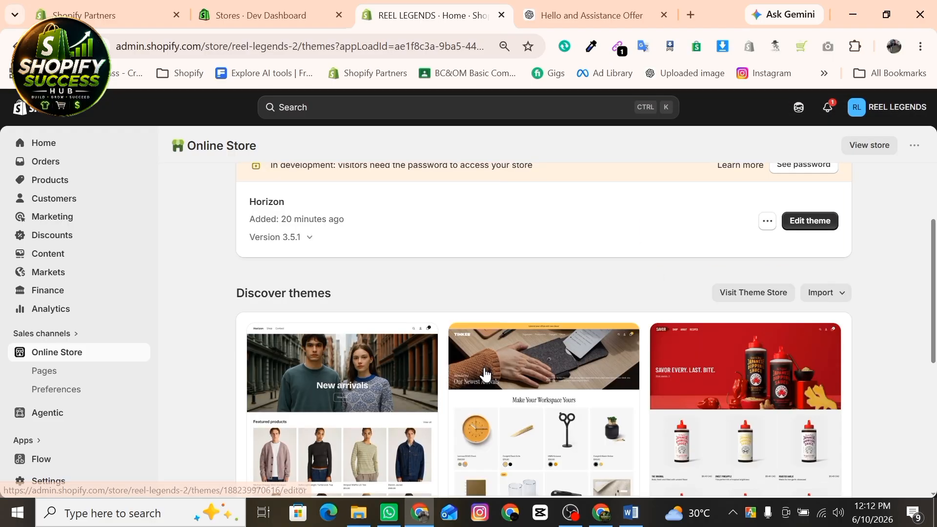
scroll(485, 374, "down", 5)
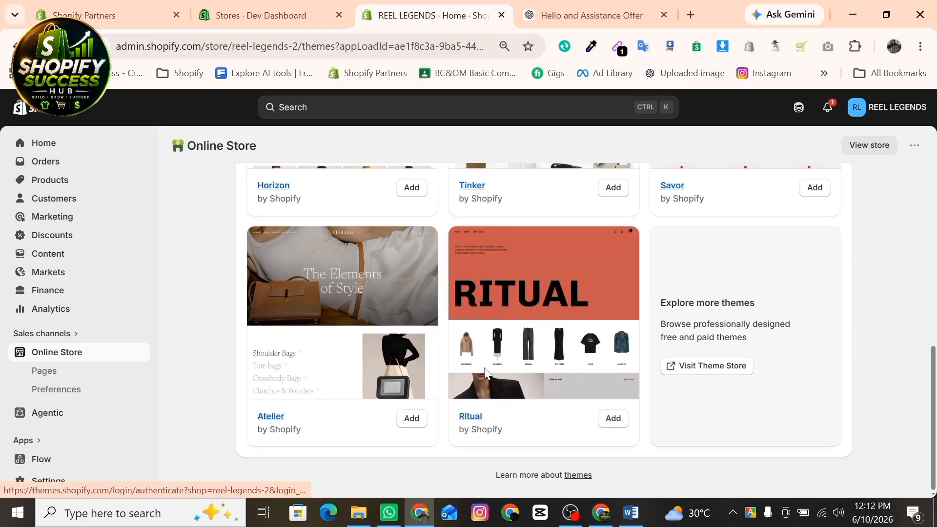
scroll(498, 416, "up", 3)
left_click(498, 416)
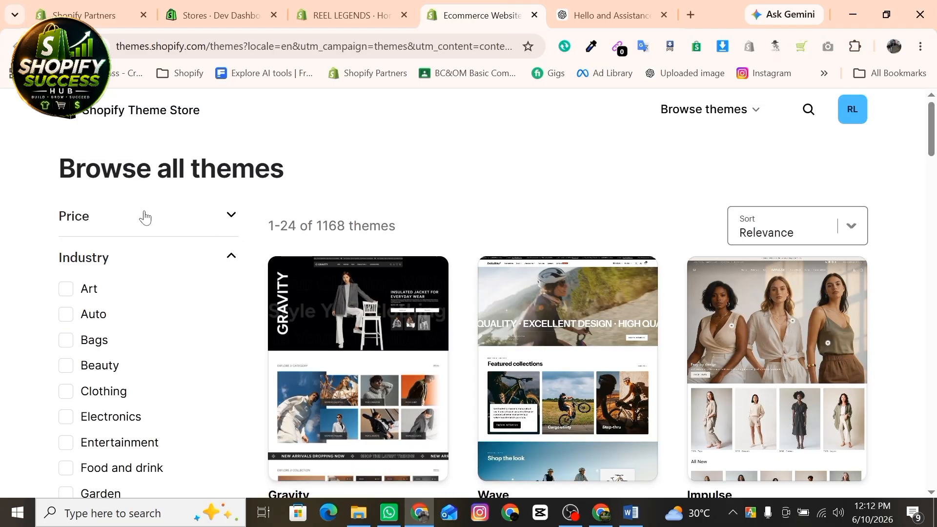
Step: Filter the Theme Store to free themes and add the Savor theme to the store for trial
left_click(145, 218)
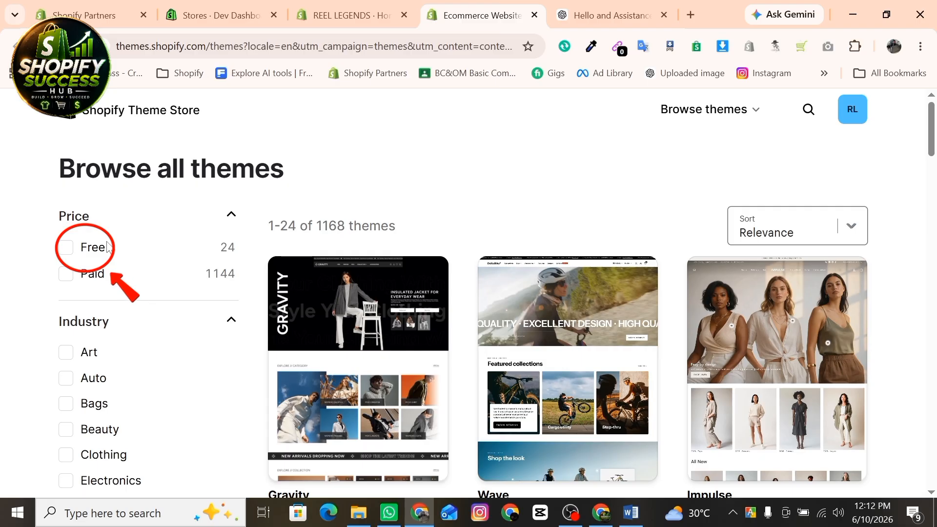
left_click(97, 247)
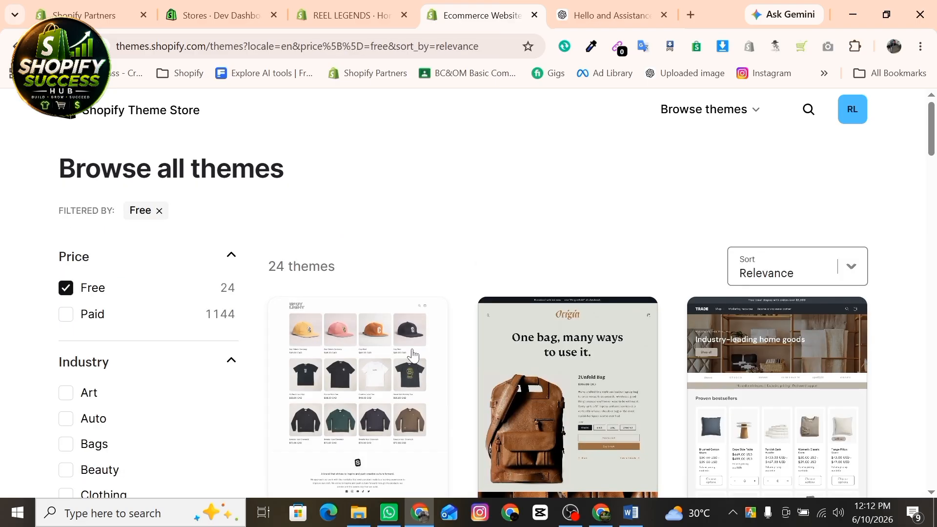
scroll(413, 355, "down", 9)
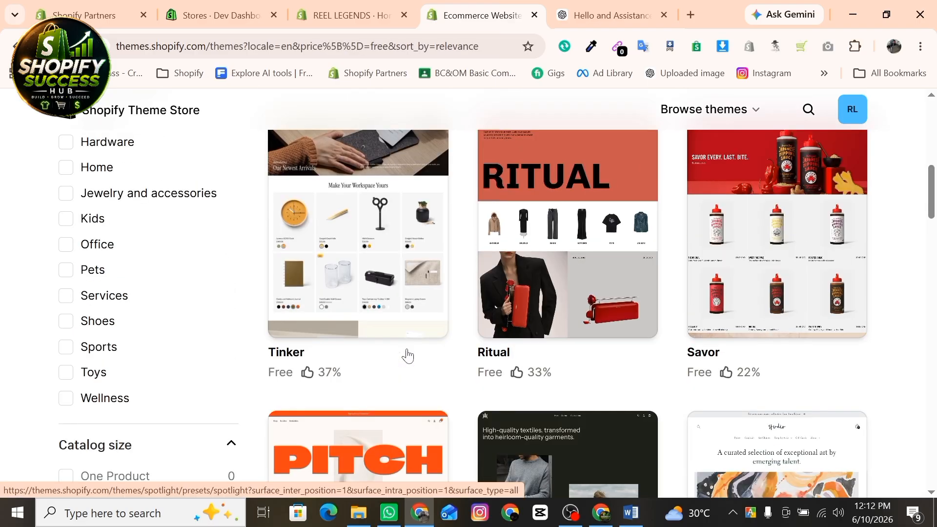
scroll(408, 356, "down", 1)
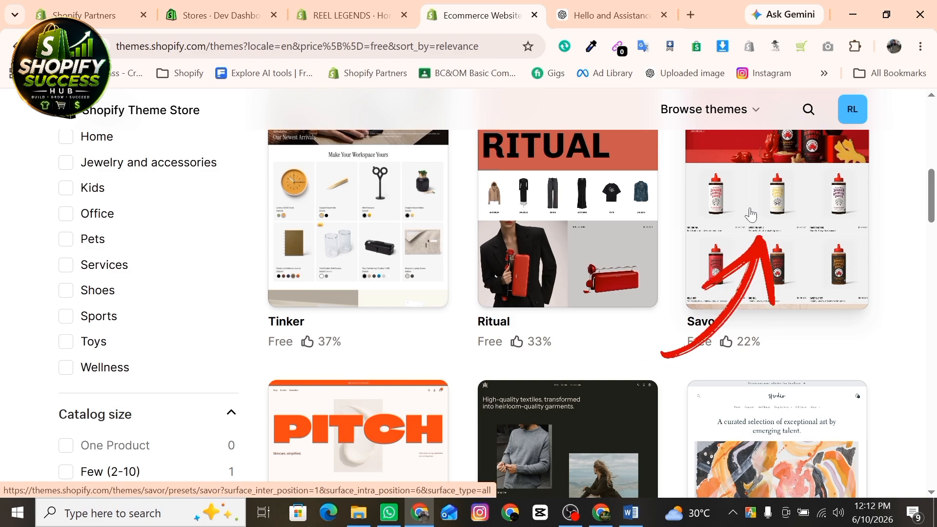
left_click(750, 215)
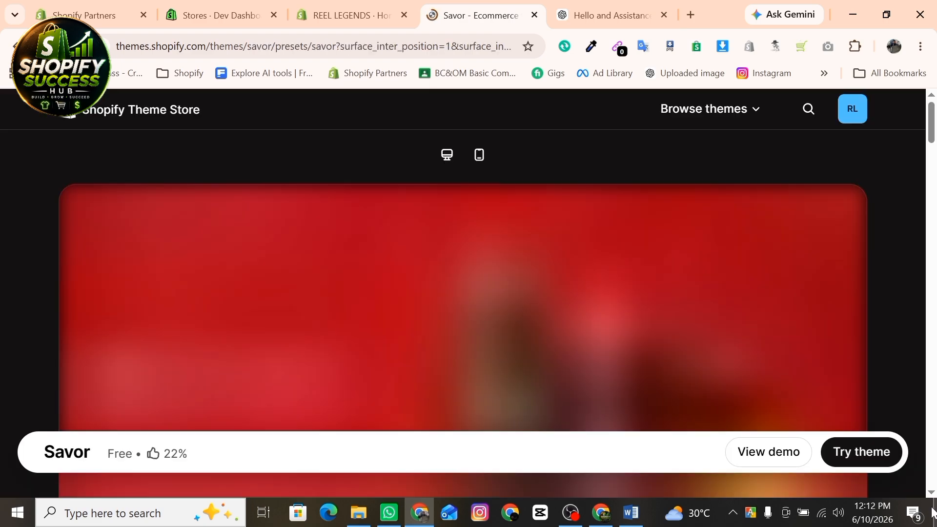
left_click(860, 455)
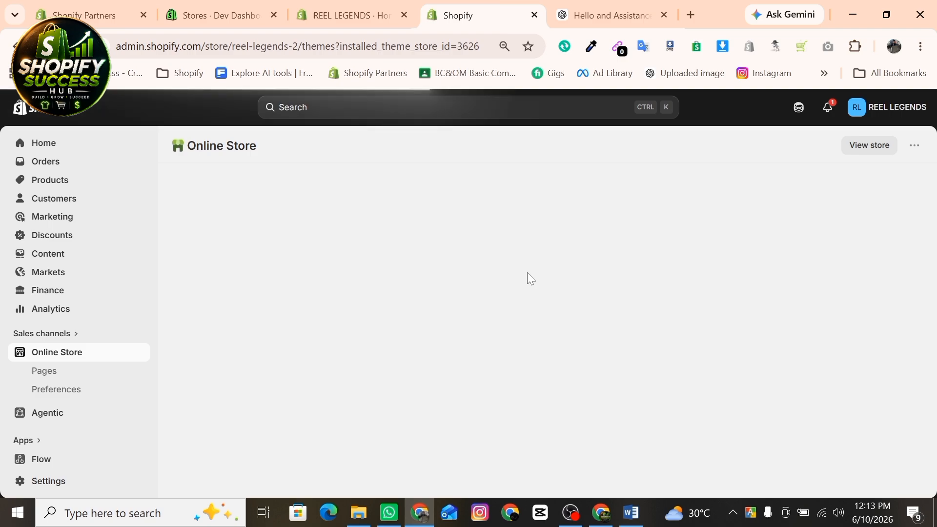
mouse_move(572, 510)
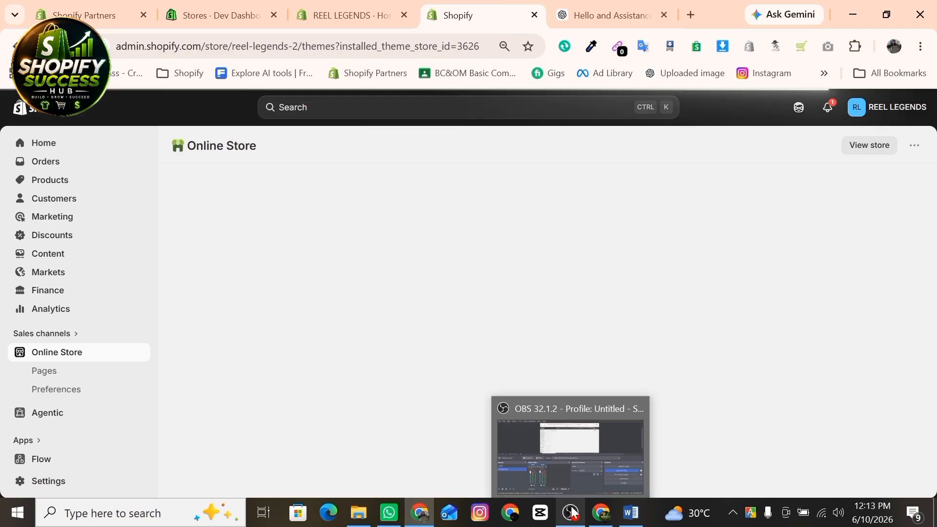
left_click(527, 488)
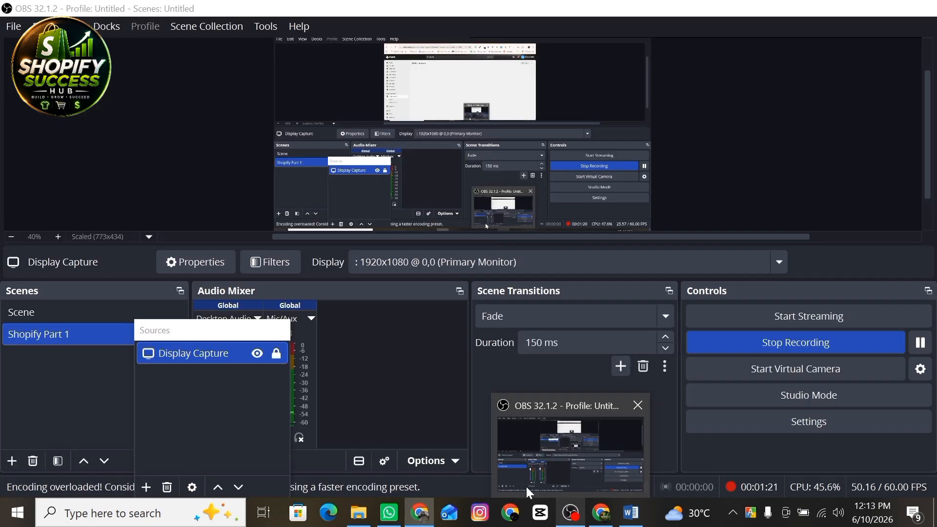
Step: Return to the Shopify admin in Chrome and publish the draft Savor theme as the store's current theme in place of Horizon
left_click(525, 485)
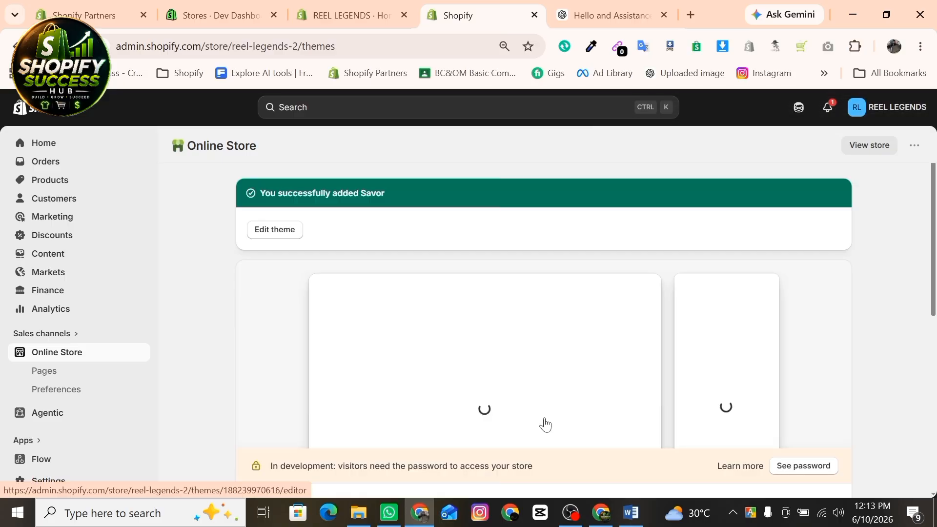
scroll(527, 389, "down", 3)
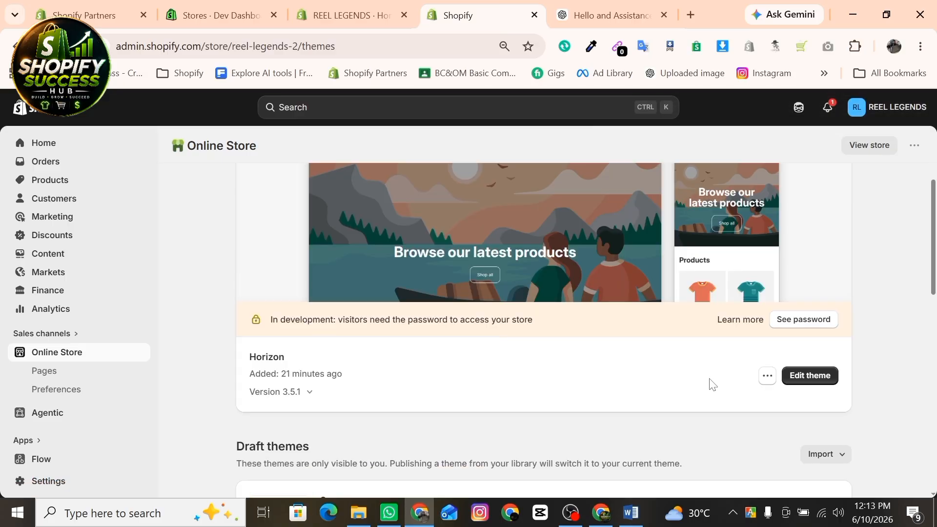
scroll(397, 399, "down", 3)
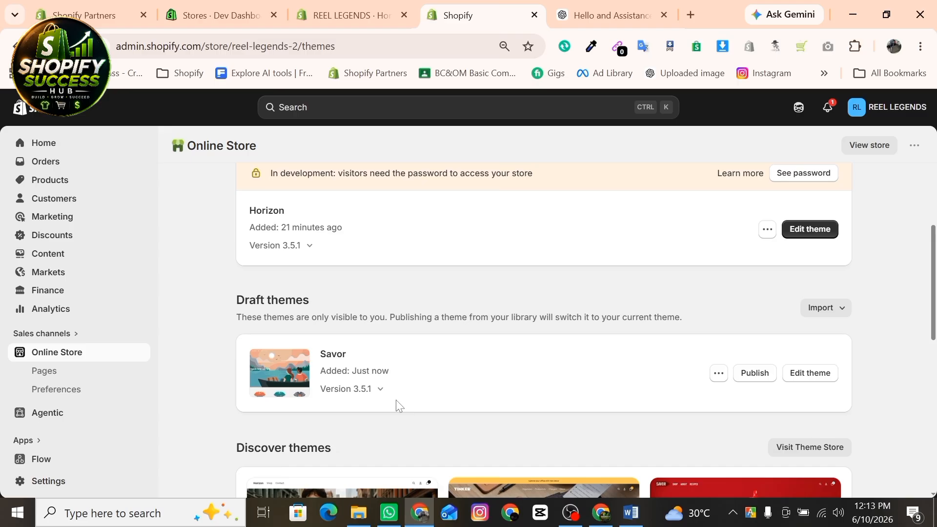
left_click(752, 376)
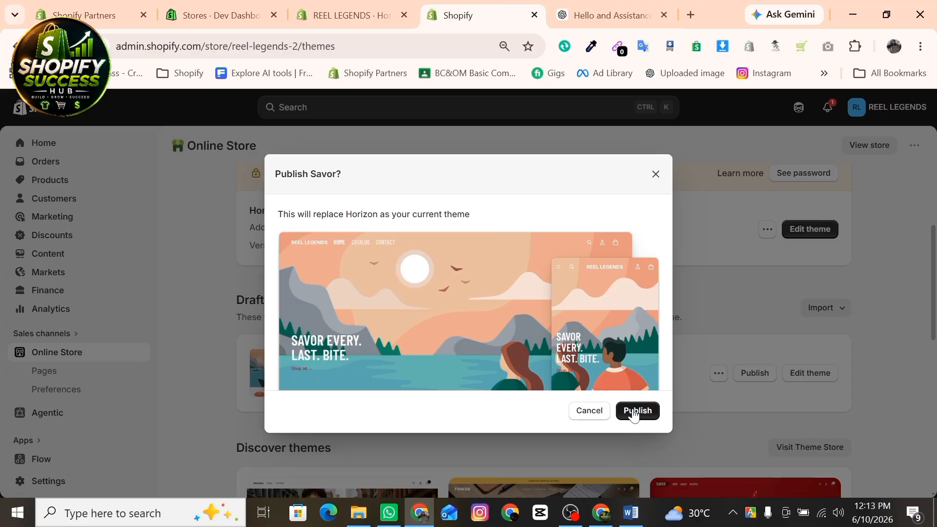
left_click(635, 412)
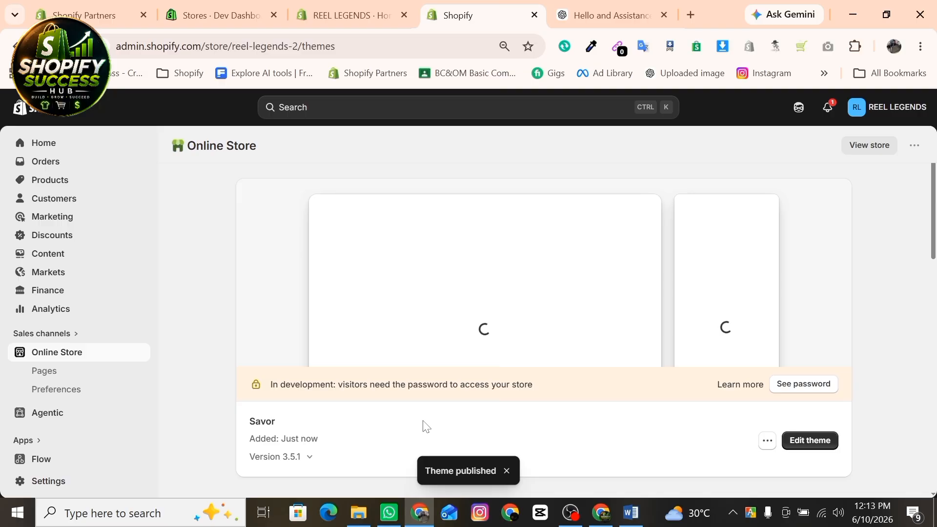
Step: Open the published Savor theme in the theme editor and switch to the Word outline to read the product design publishing step
scroll(423, 426, "down", 2)
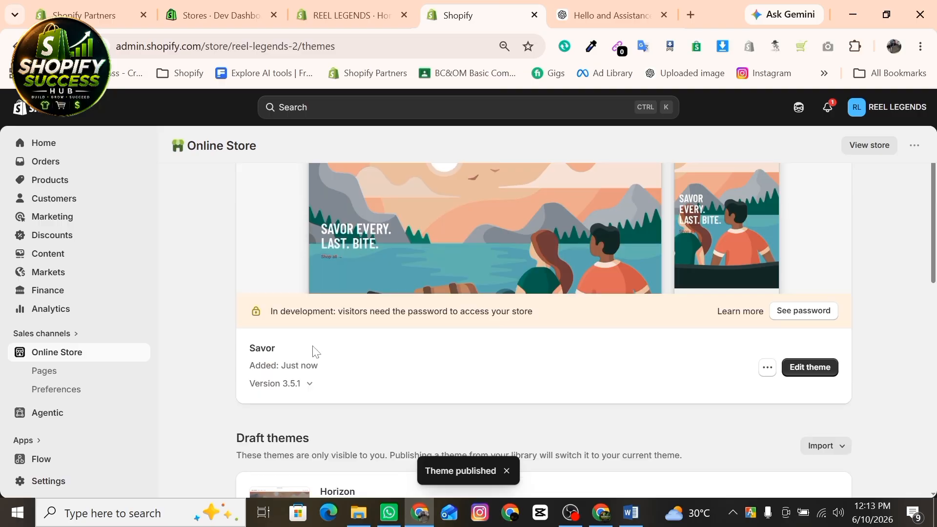
left_click(806, 370)
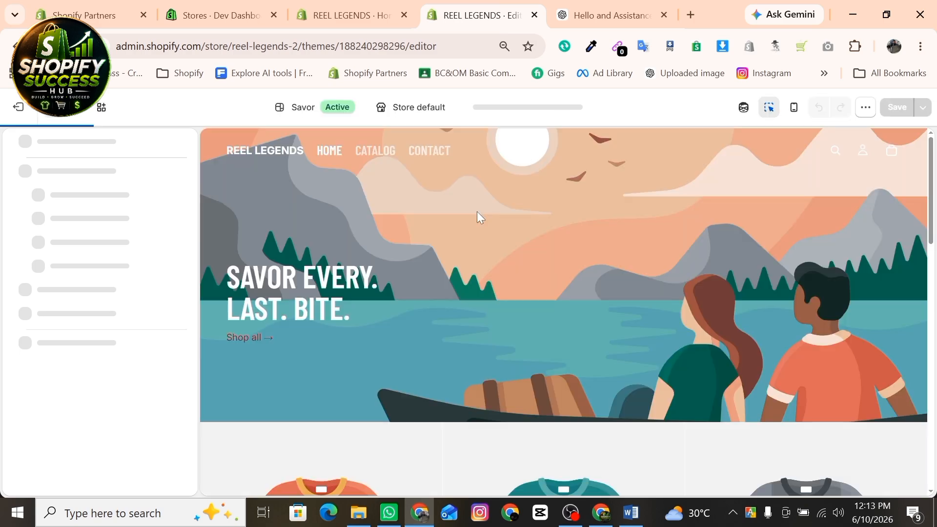
key("alt+Tab")
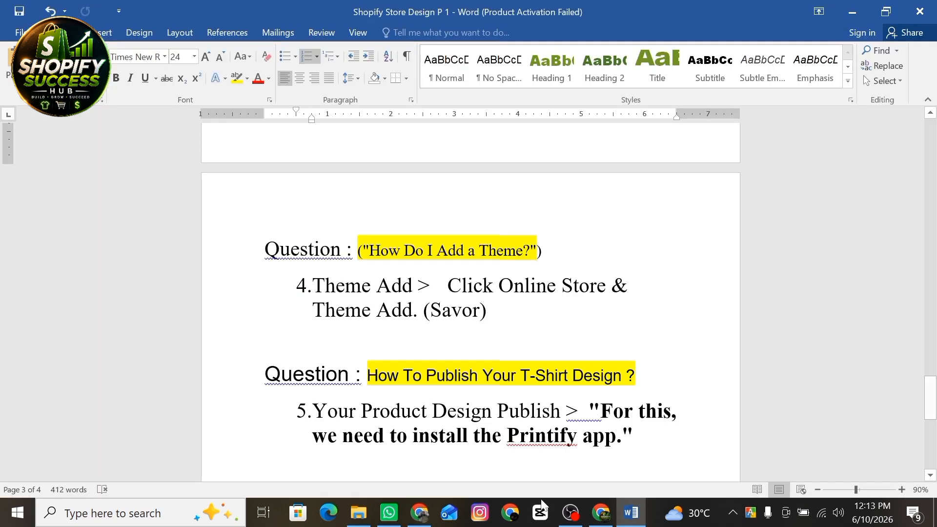